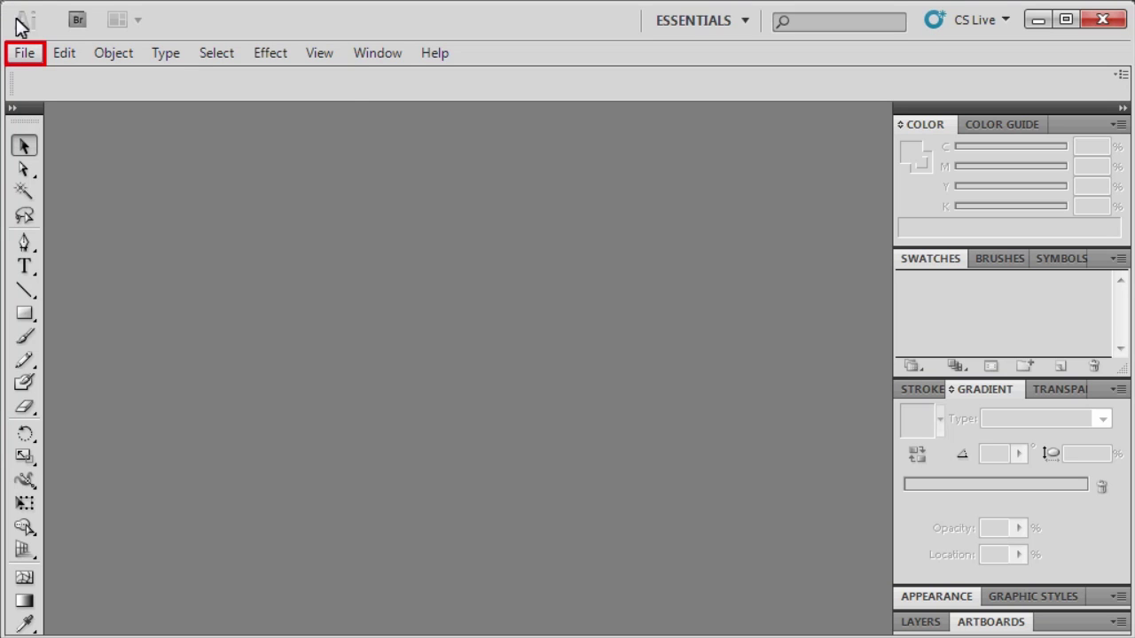
Start a new document named 'Slide' using the Web profile.
left_click(24, 54)
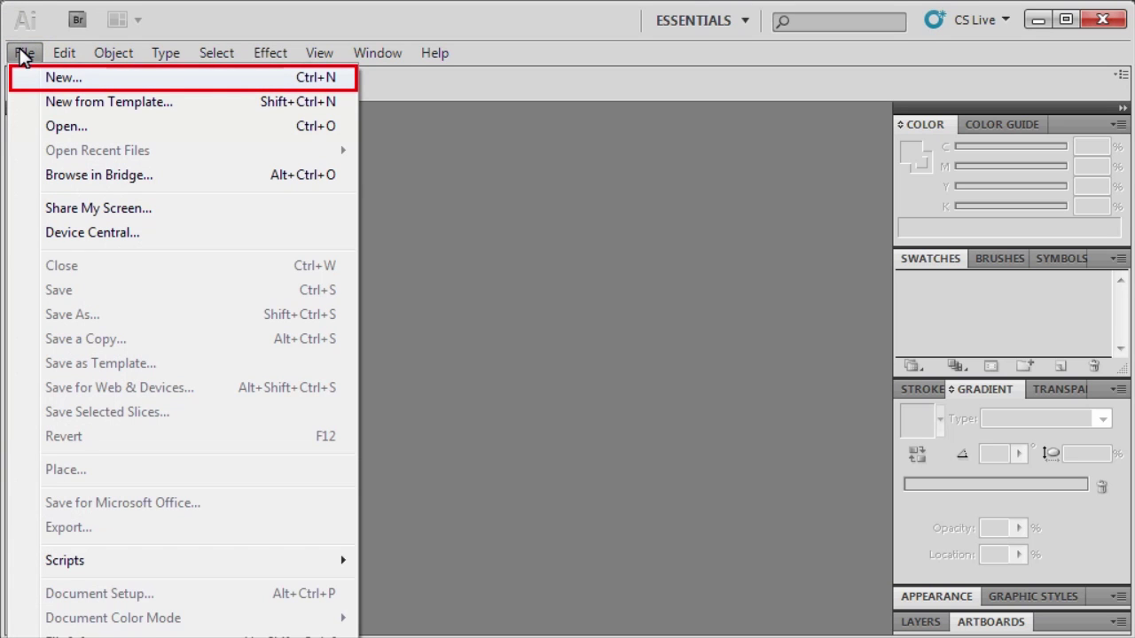
left_click(40, 78)
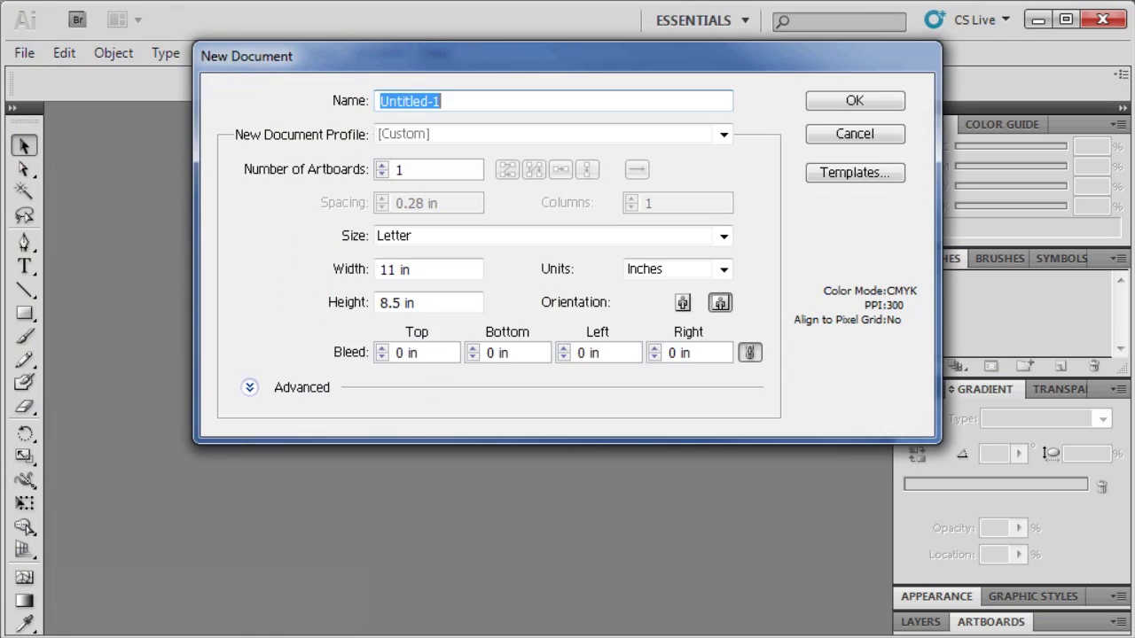
type("Slide")
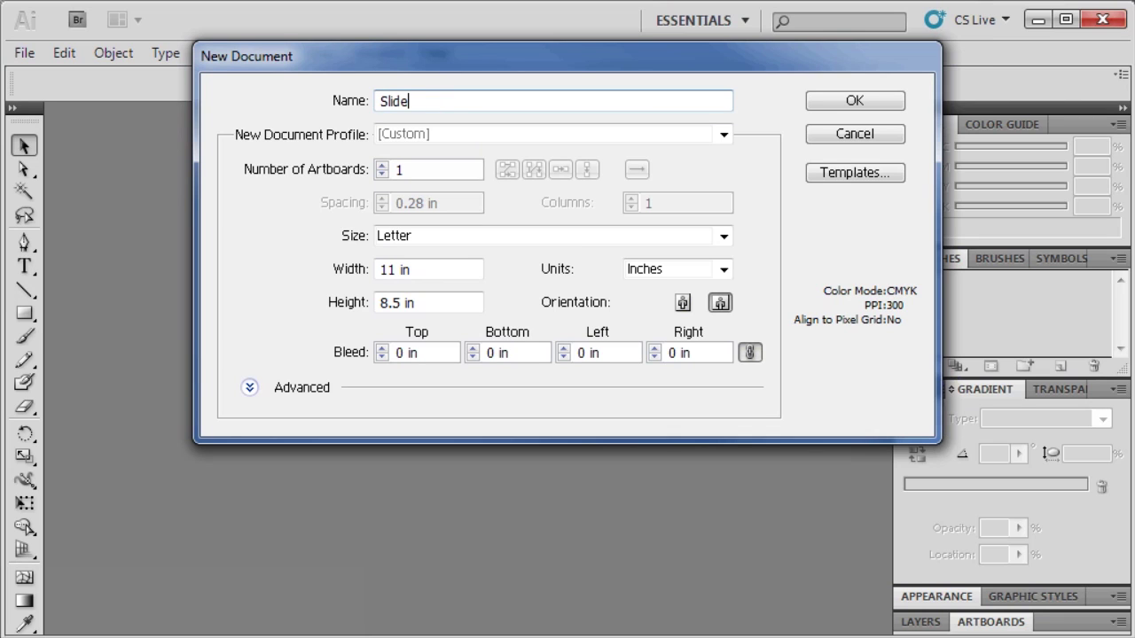
key("Tab")
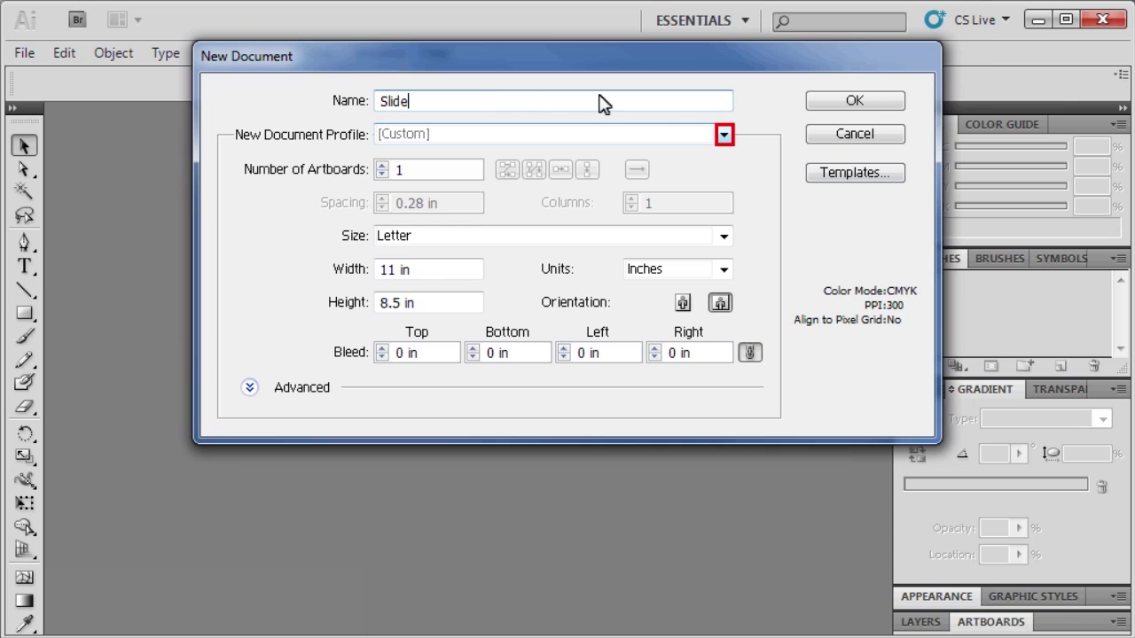
left_click(725, 135)
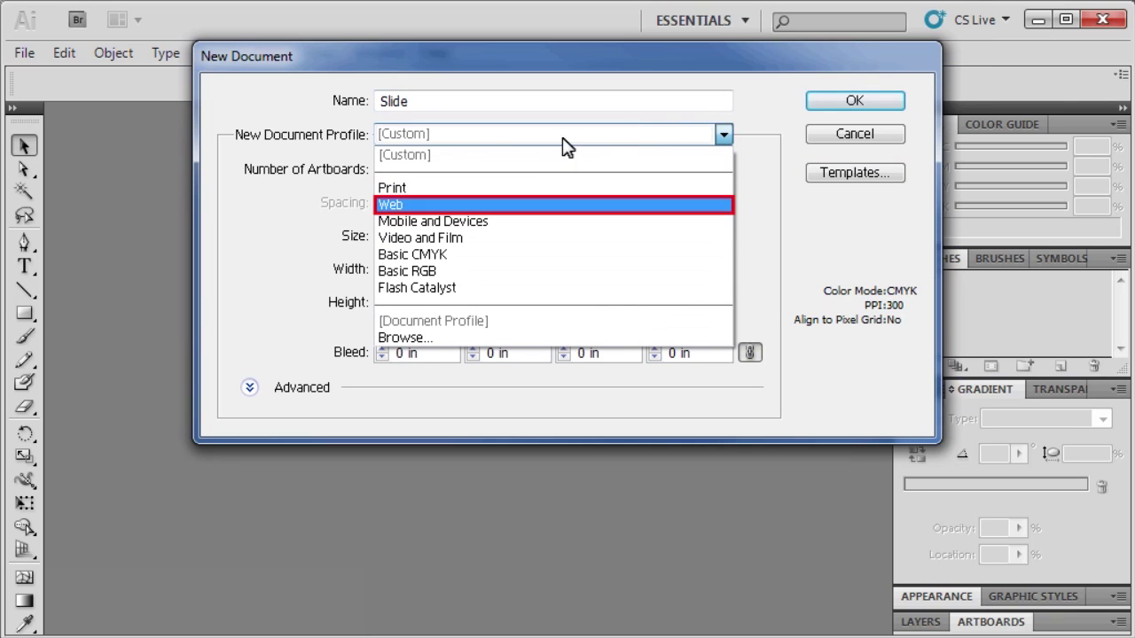
left_click(383, 205)
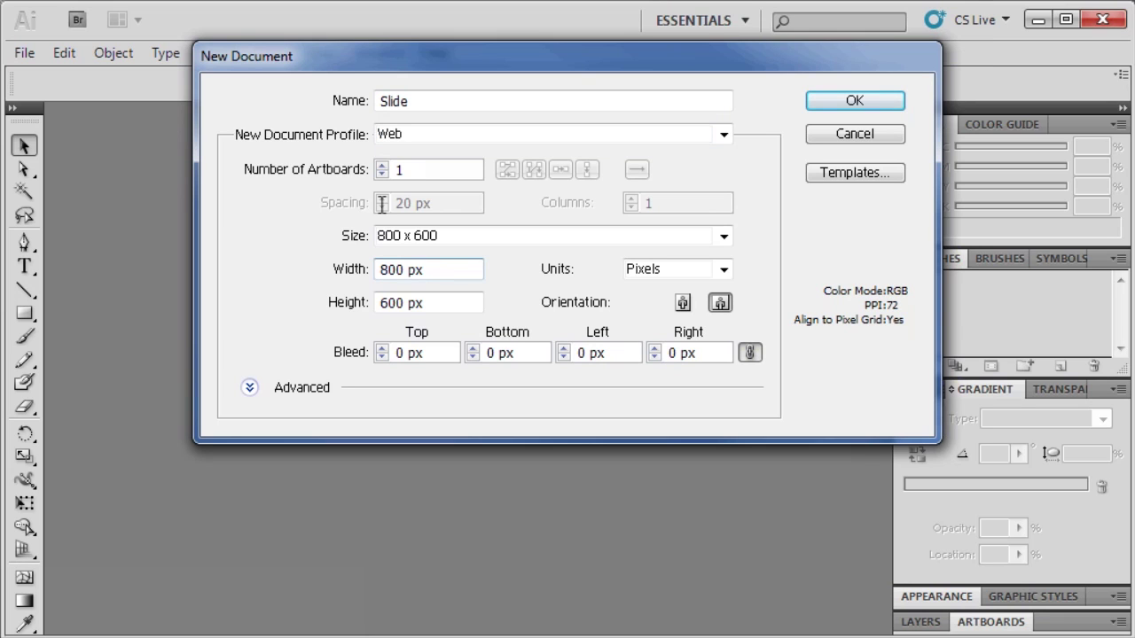
Set the document width to 1920 px and height to 1080 px, and confirm.
left_click_drag(399, 269, 380, 270)
type("1920")
key("Delete")
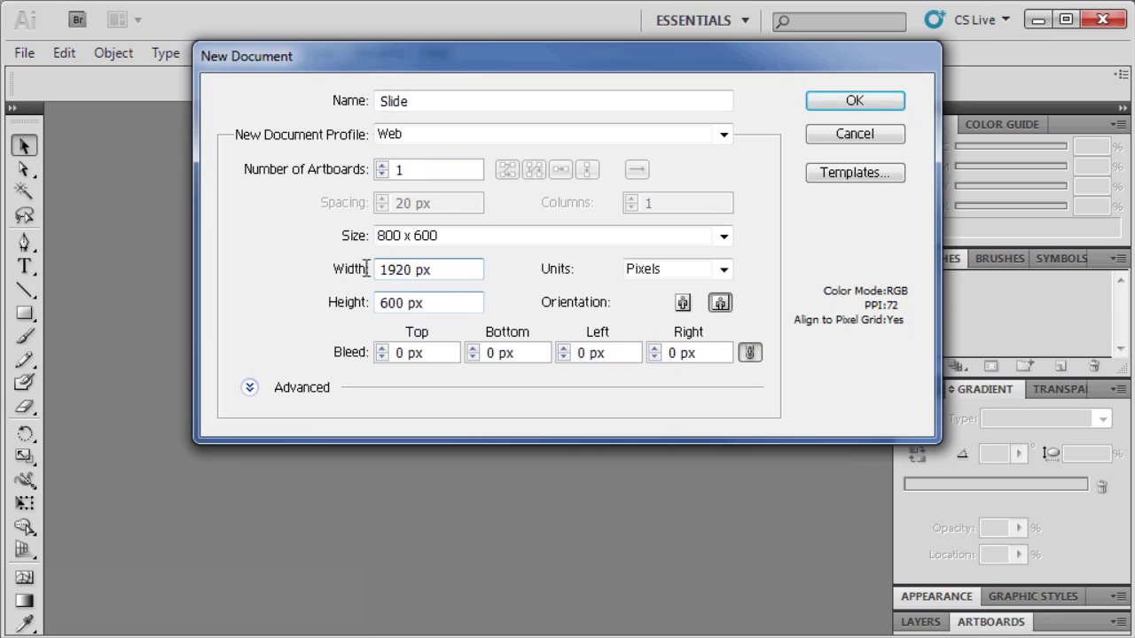
left_click(402, 303)
left_click_drag(401, 303, 379, 303)
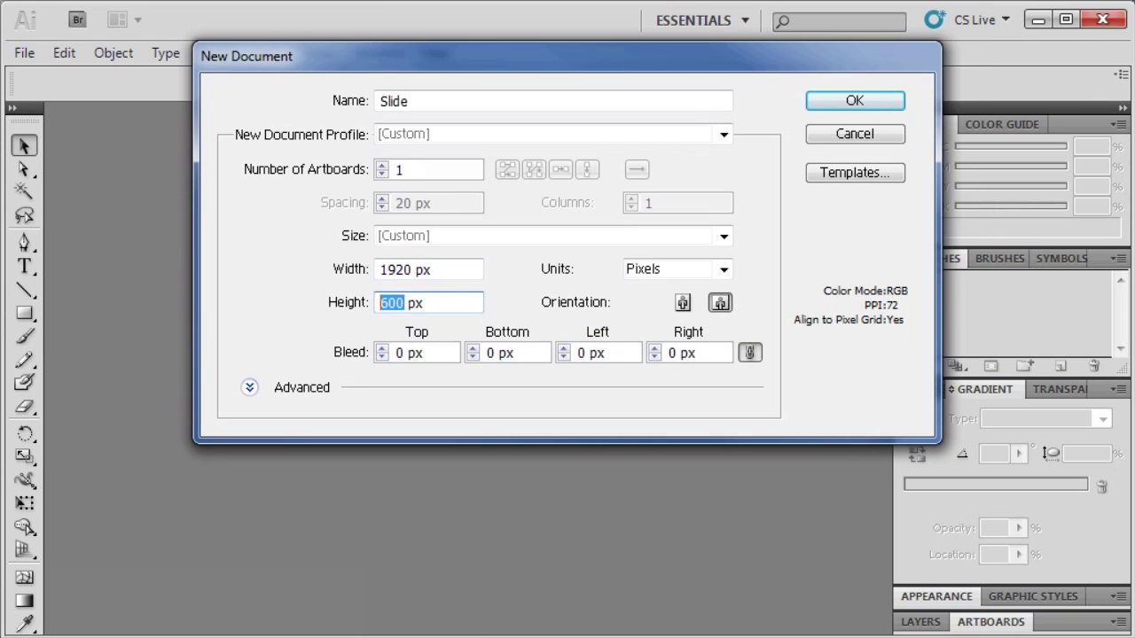
type("1080")
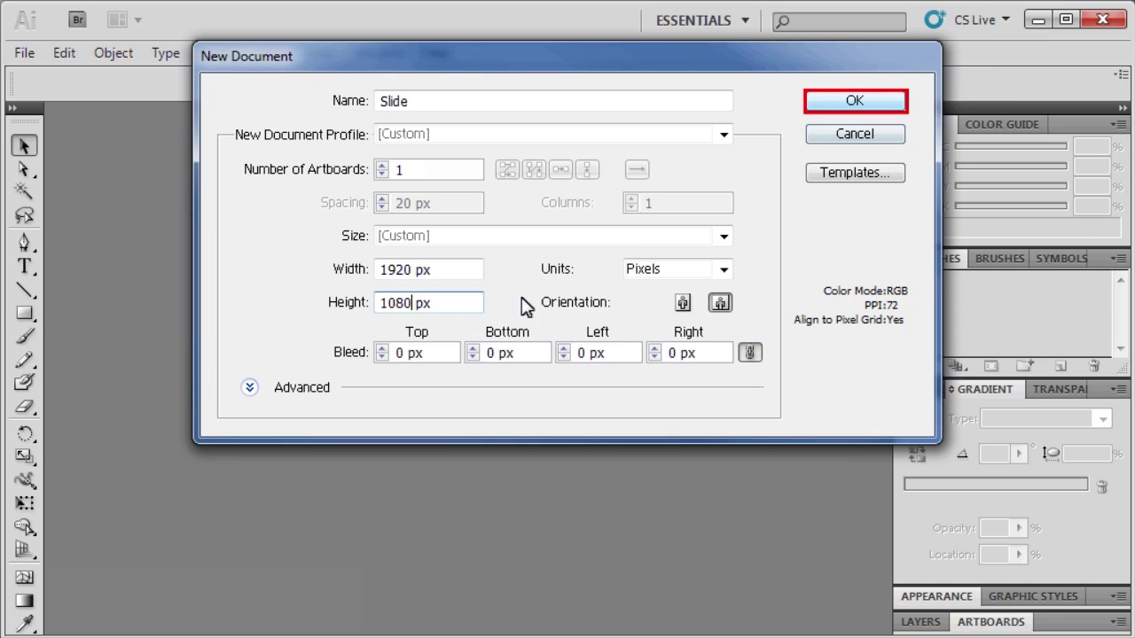
left_click(832, 103)
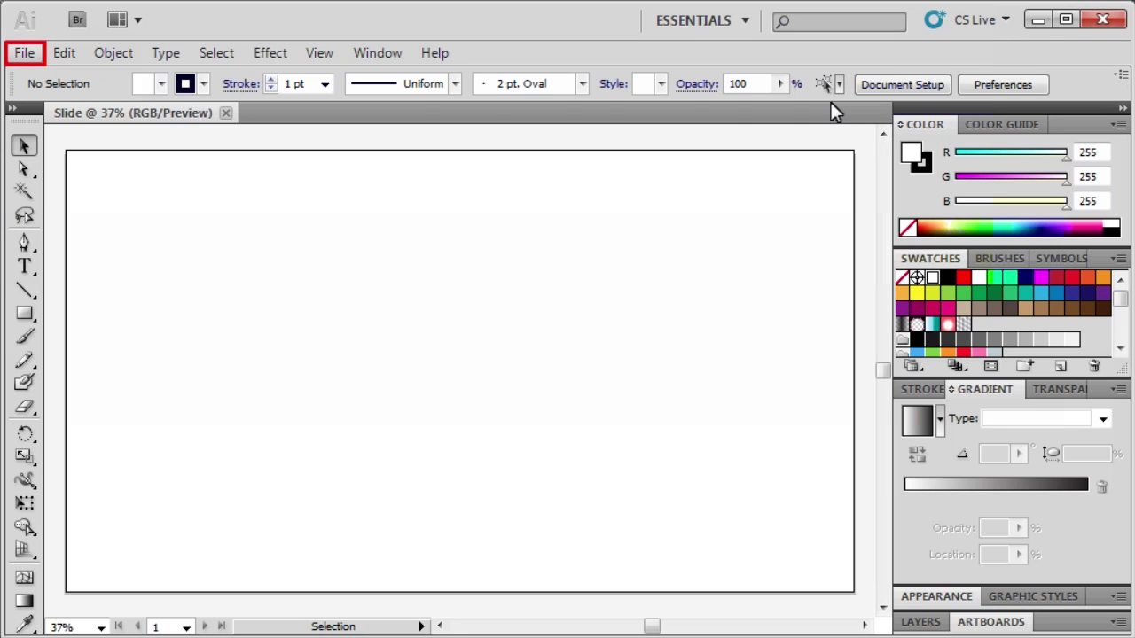
Open the Flower file from the Part 3 folder.
left_click(24, 54)
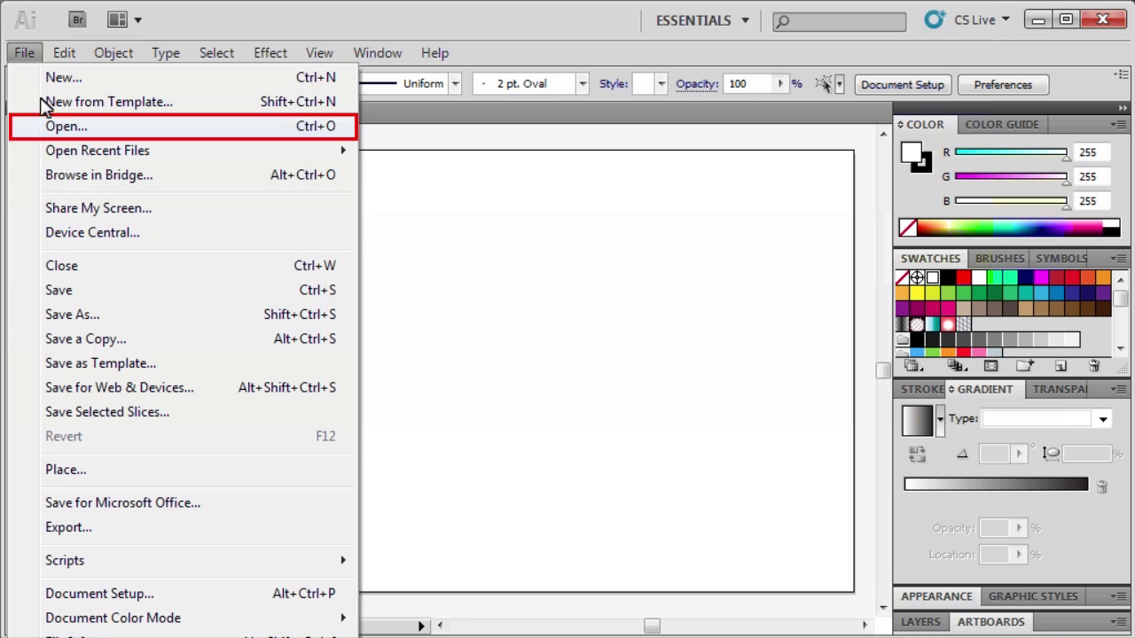
left_click(38, 126)
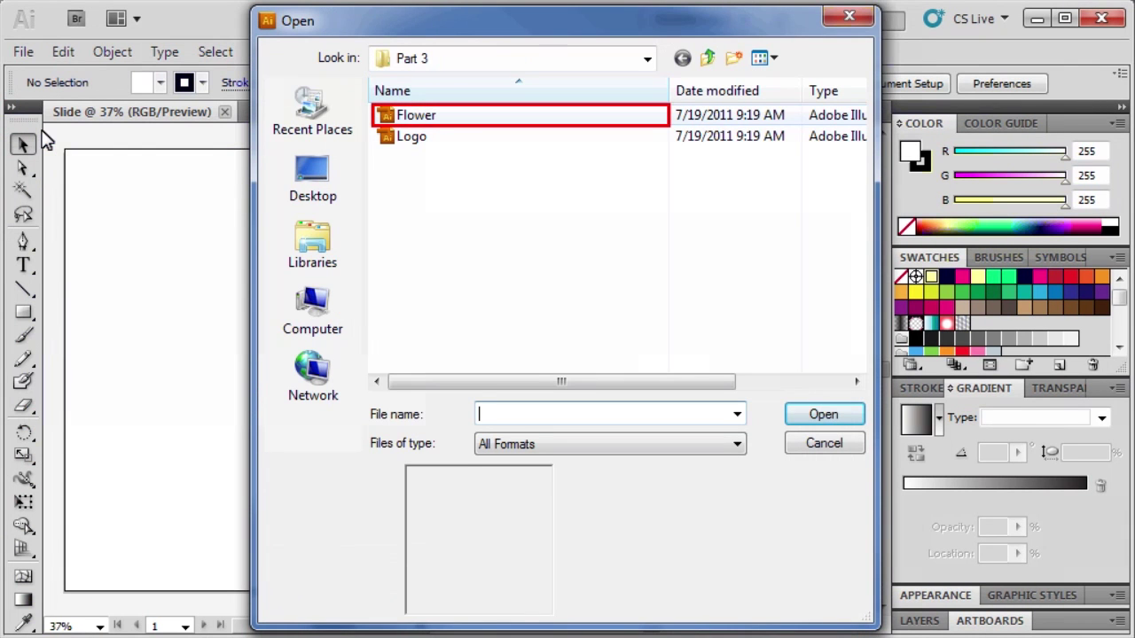
left_click(415, 121)
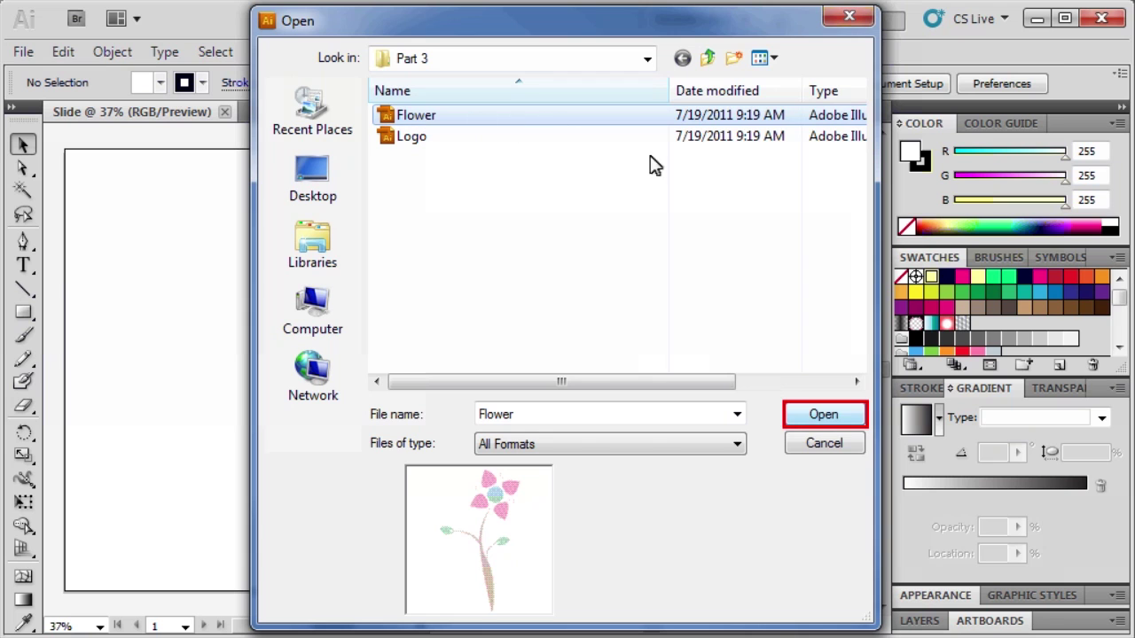
left_click(802, 409)
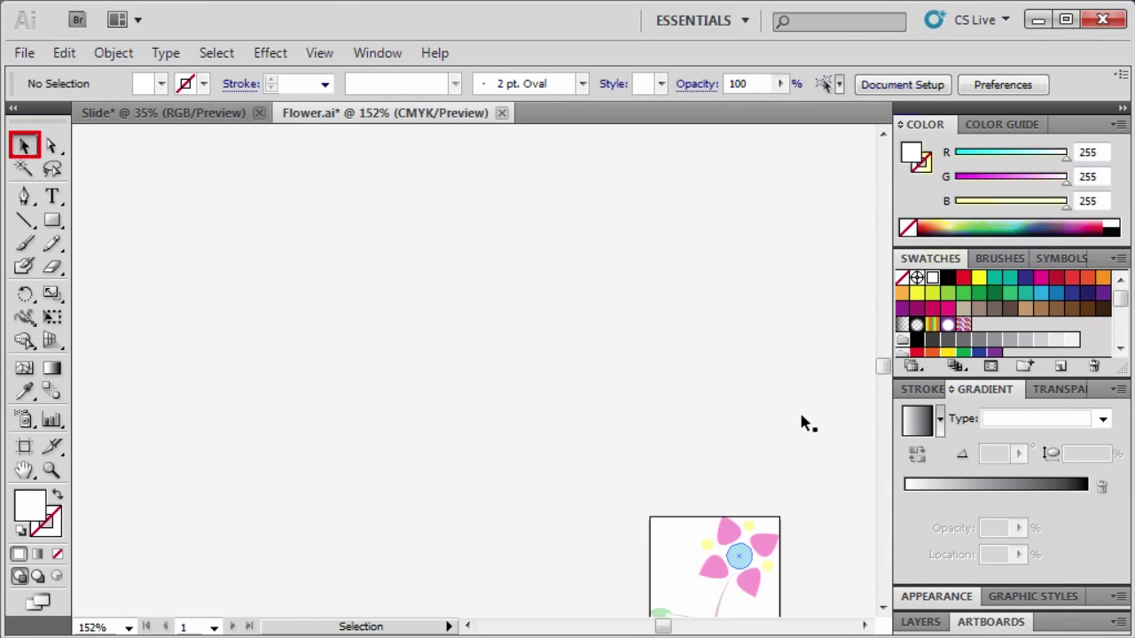
Copy the flower into the Slide document, placing it bottom-left with a duplicate bottom-right.
left_click(743, 554)
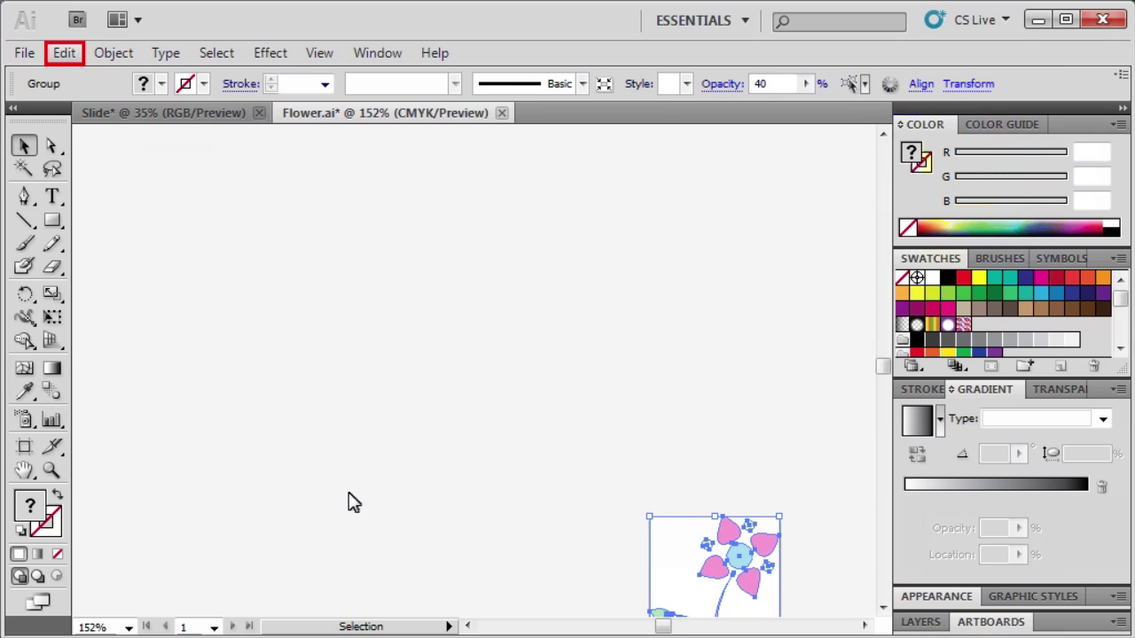
left_click(64, 53)
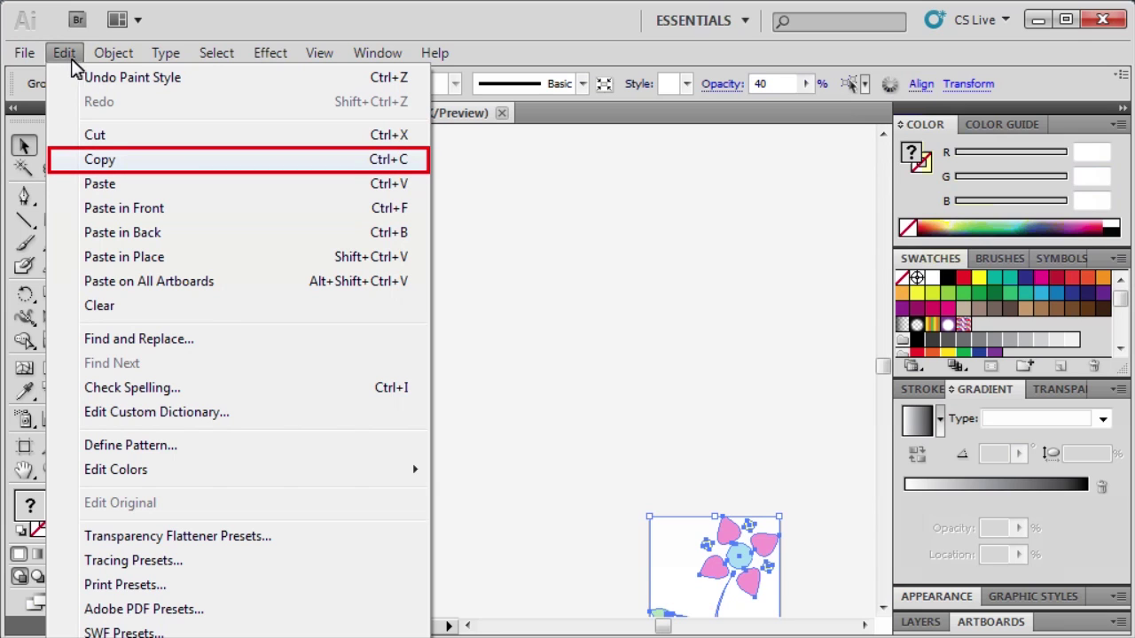
left_click(85, 160)
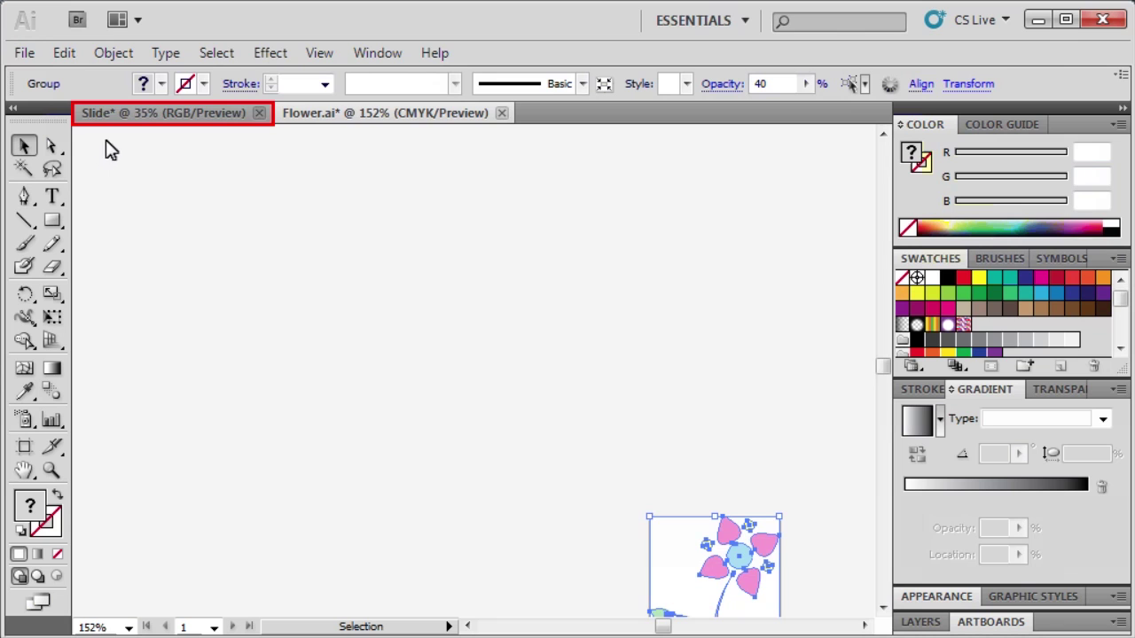
left_click(111, 115)
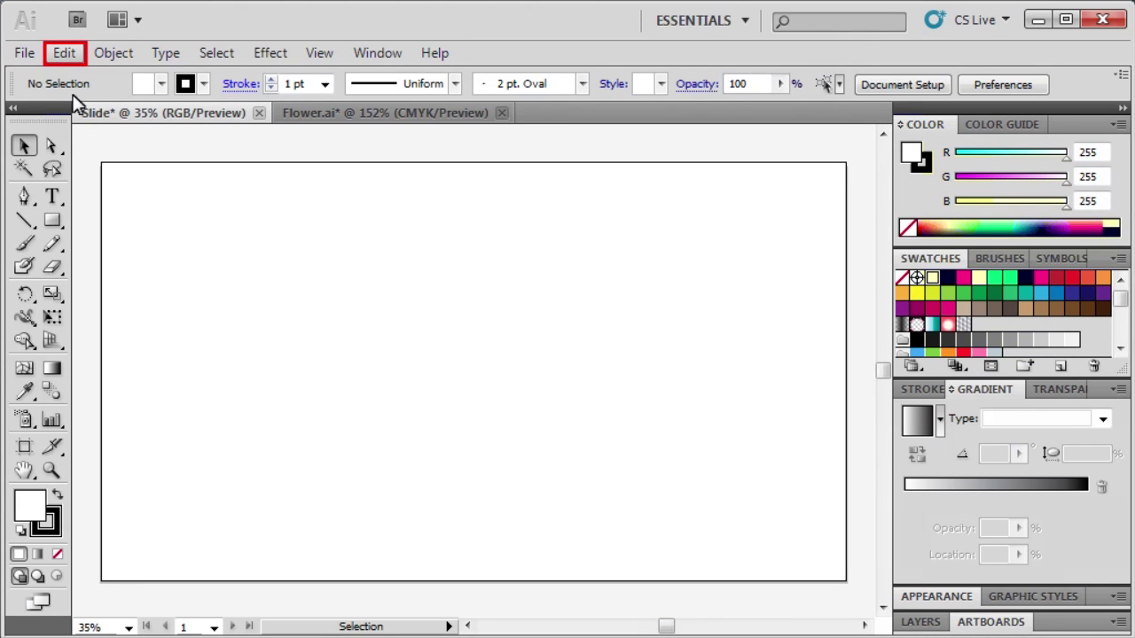
left_click(64, 55)
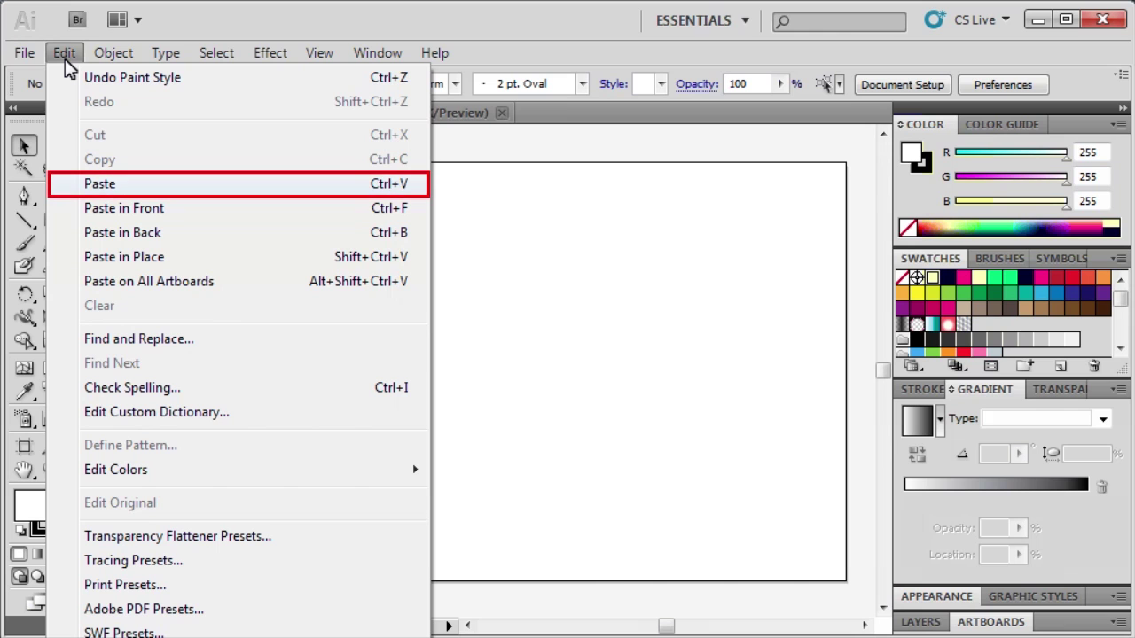
left_click(71, 184)
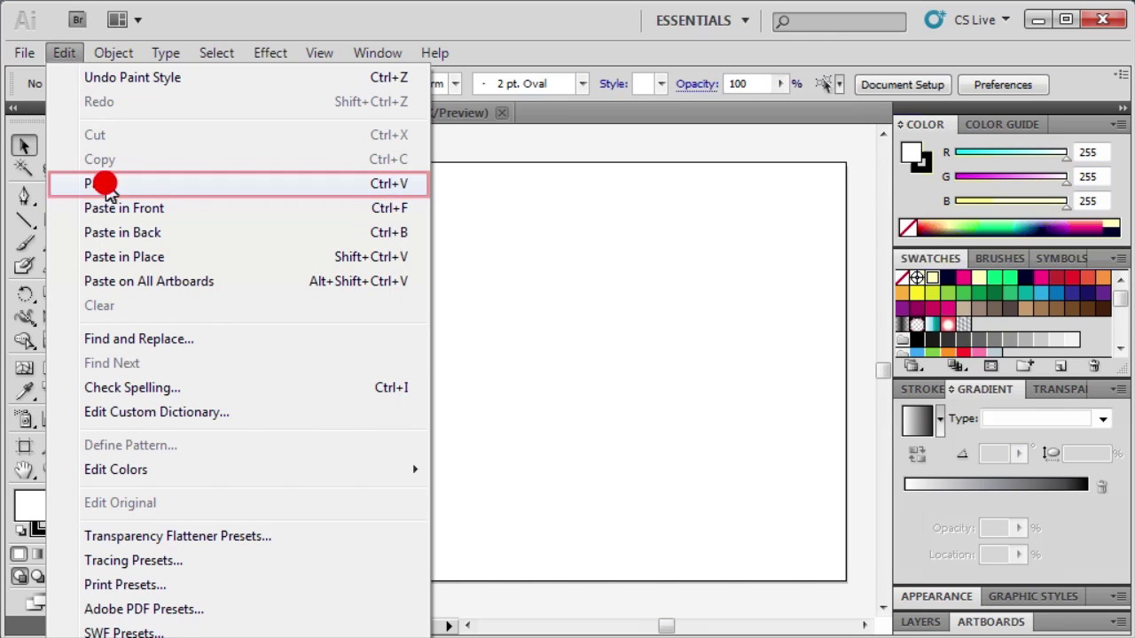
left_click_drag(471, 368, 121, 541)
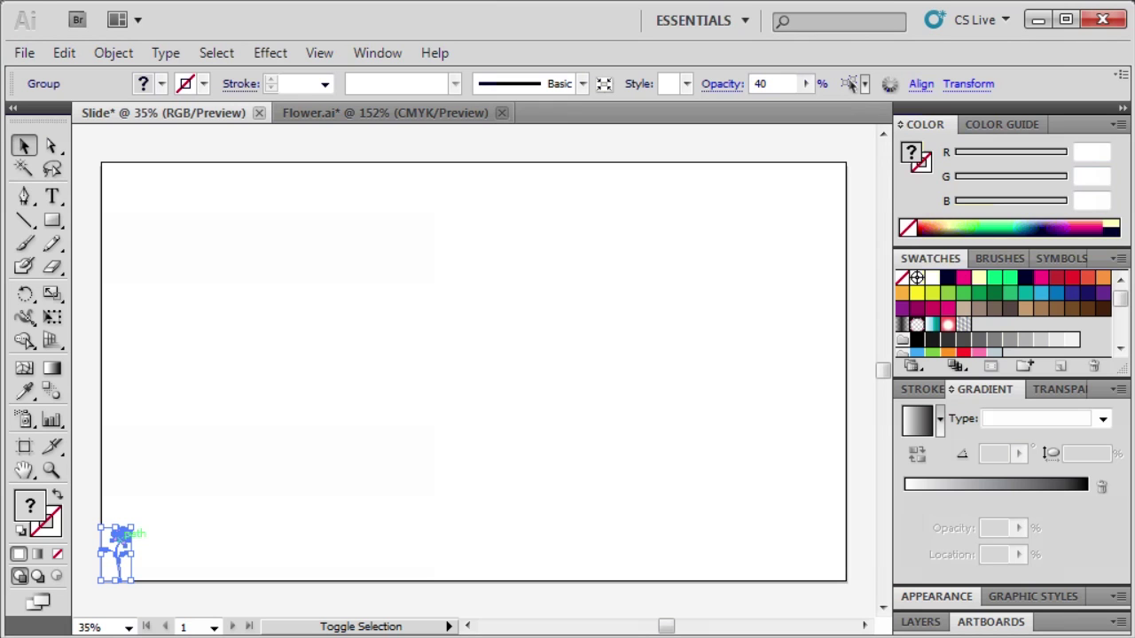
left_click_drag(122, 540, 830, 550)
With both flowers selected, set Blend Options spacing to Specified Steps with 6 steps.
left_click(123, 542, "shift")
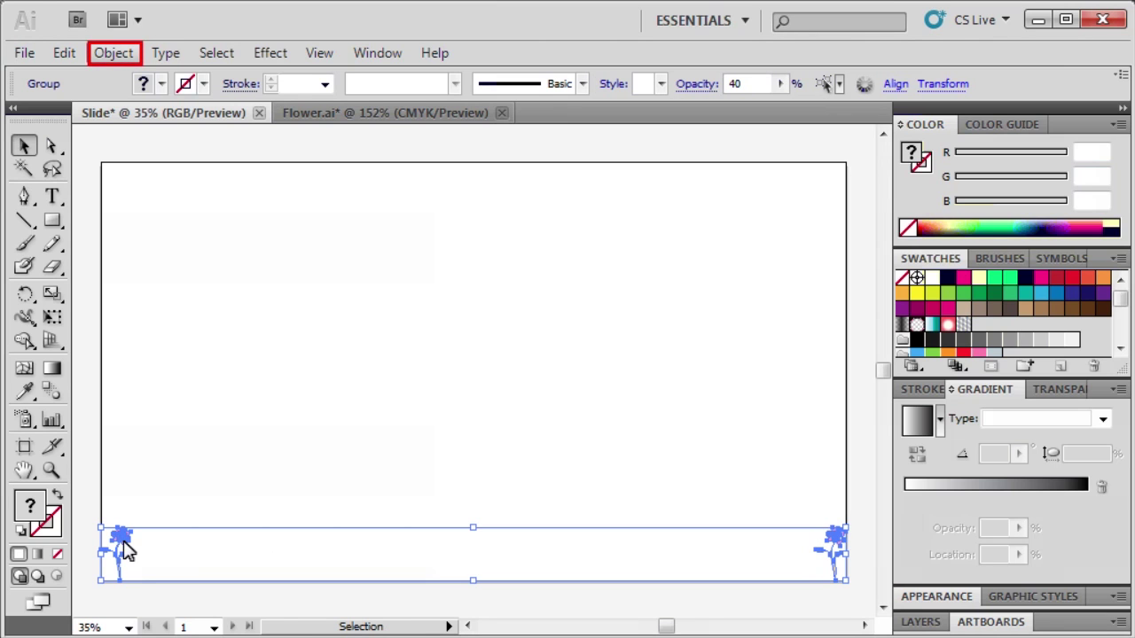
left_click(114, 55)
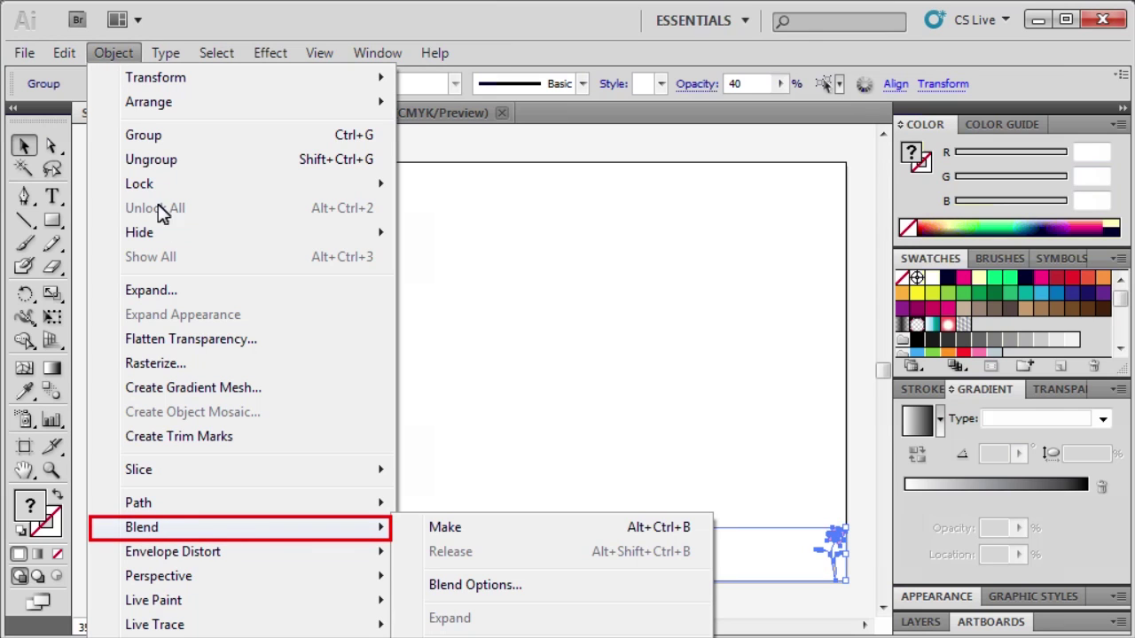
left_click(168, 529)
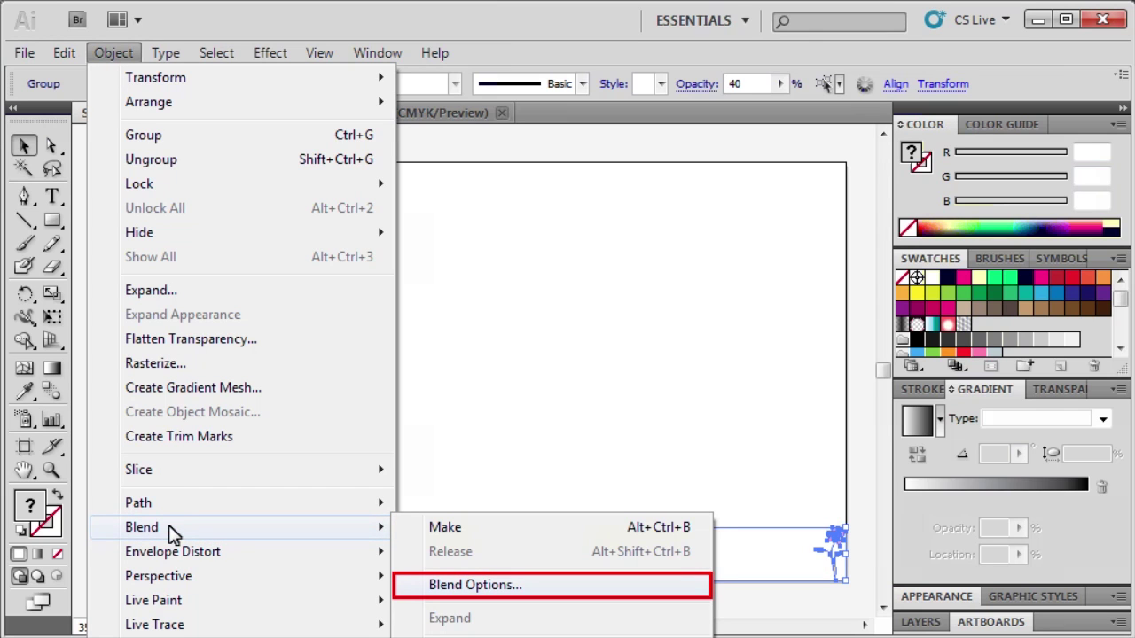
left_click(500, 586)
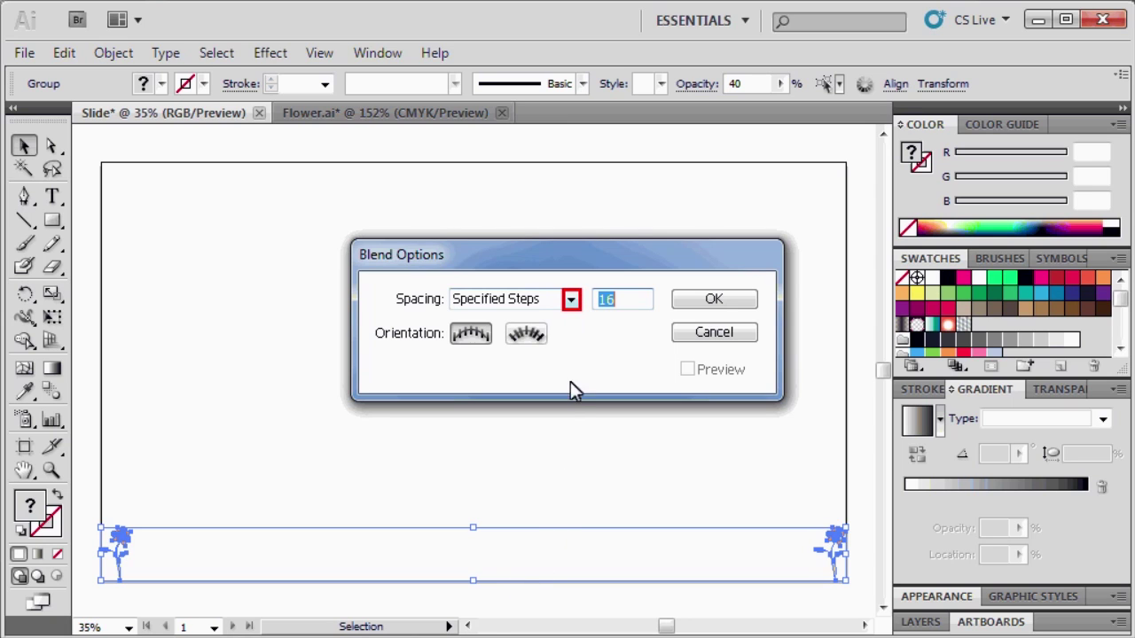
left_click(571, 300)
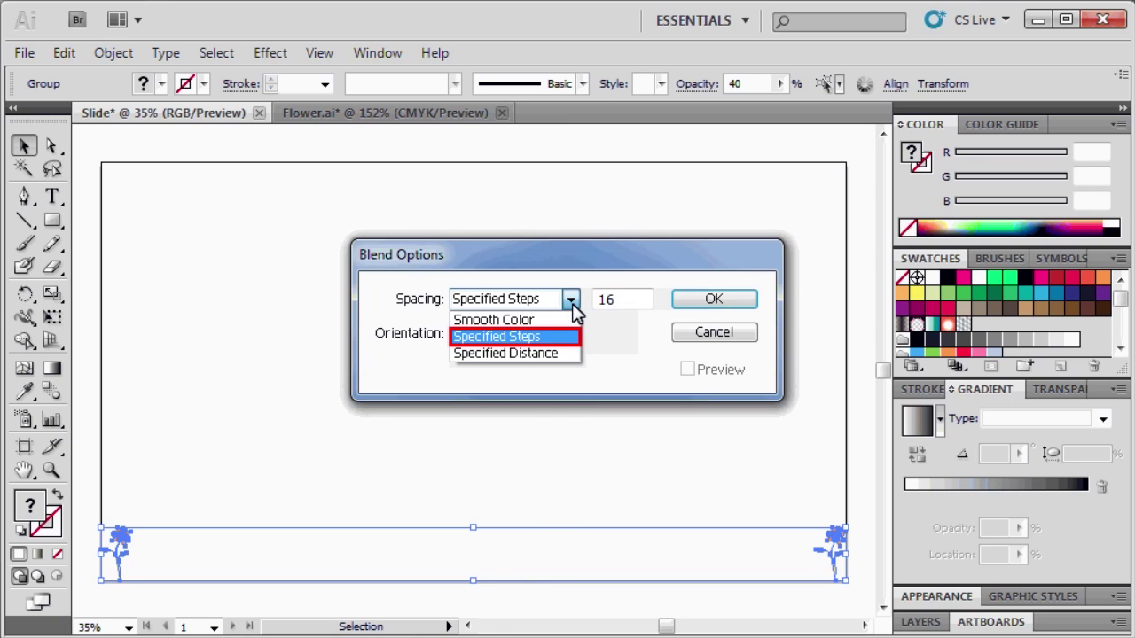
left_click(524, 337)
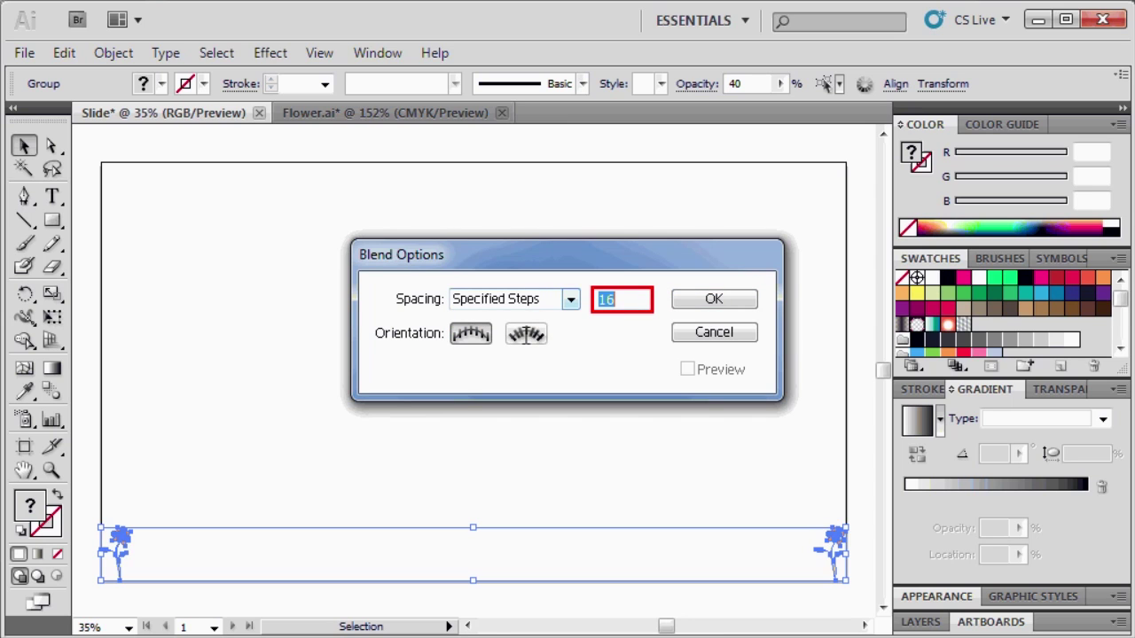
double_click(612, 298)
type("6")
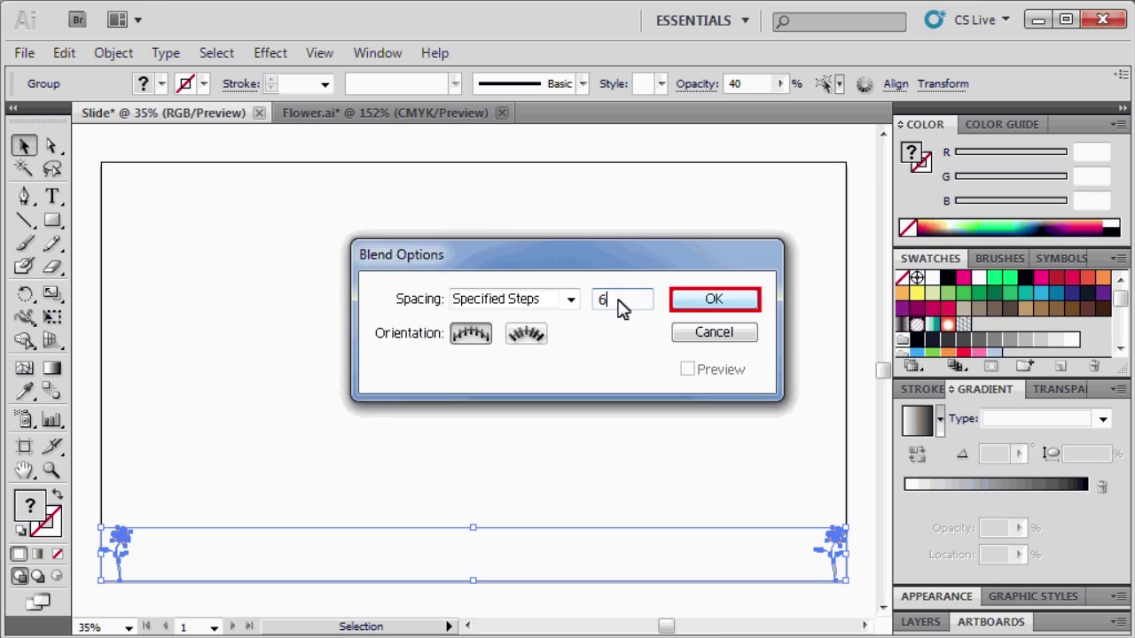
left_click(728, 304)
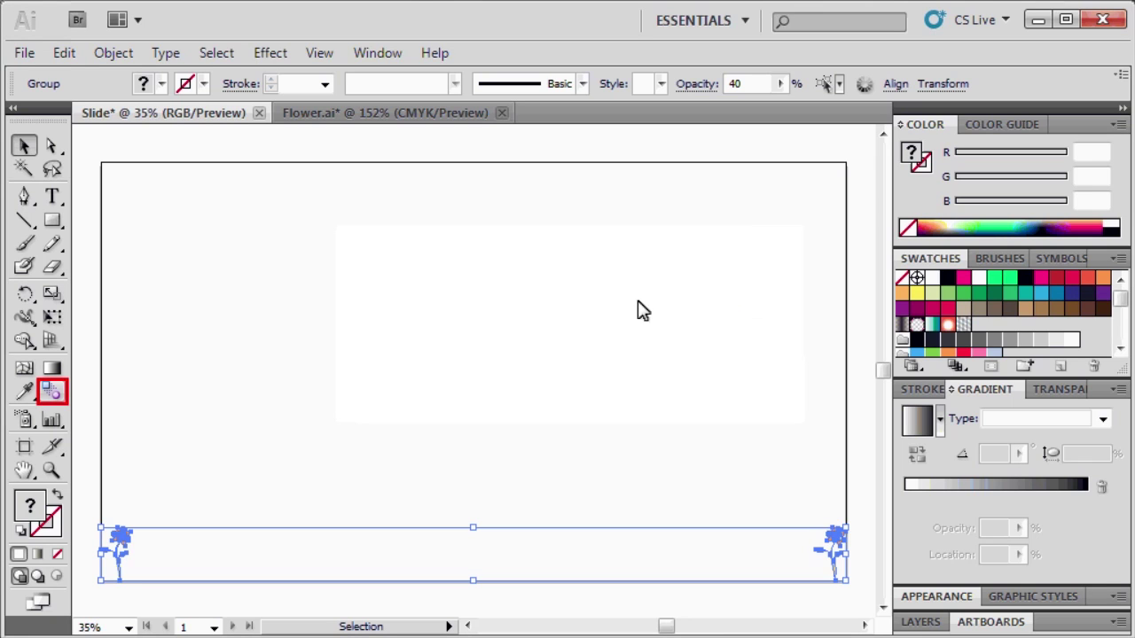
Blend the left and right flowers with the Blend tool, then deselect everything.
left_click(51, 391)
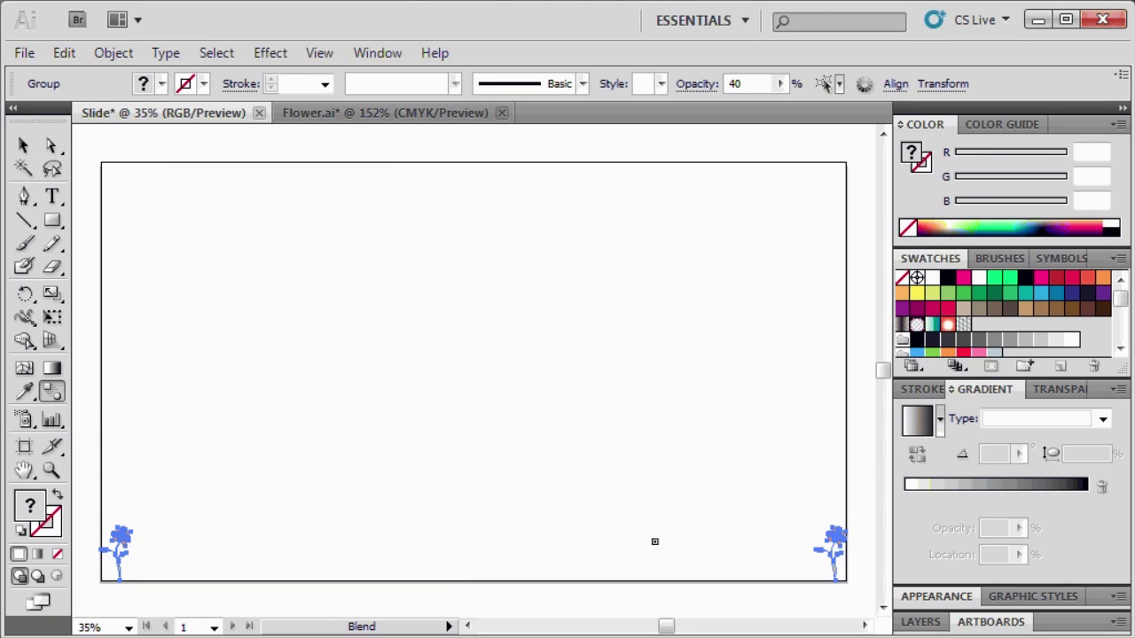
left_click(844, 540)
key("v")
key("ctrl+shift+a")
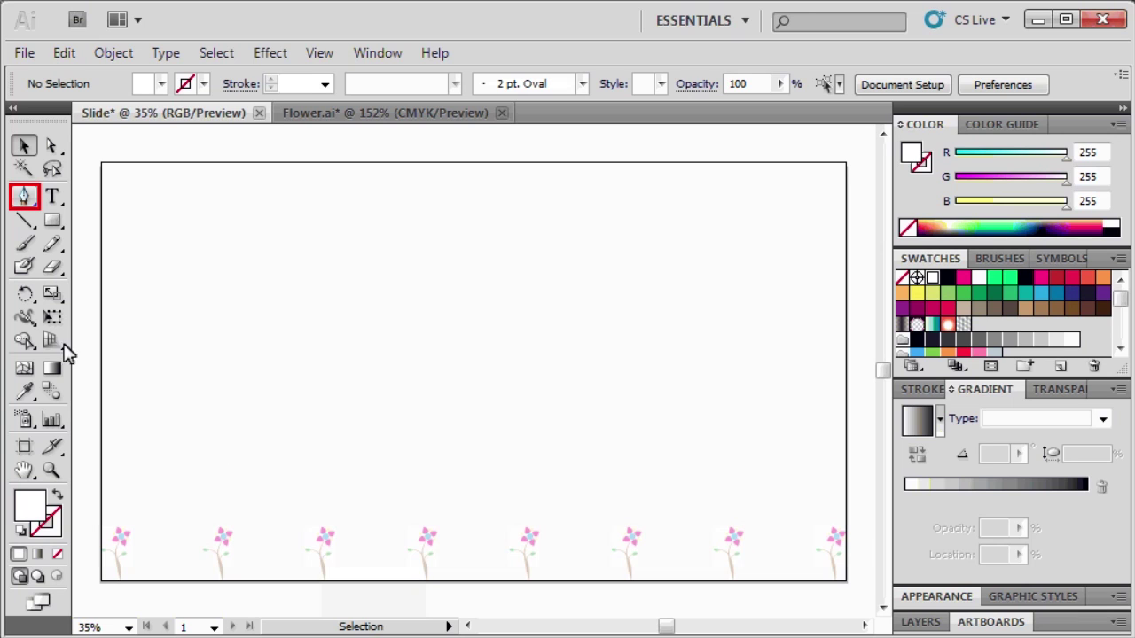
Draw a small closed three-point triangle with the Pen tool near the artboard's upper left.
left_click(15, 201)
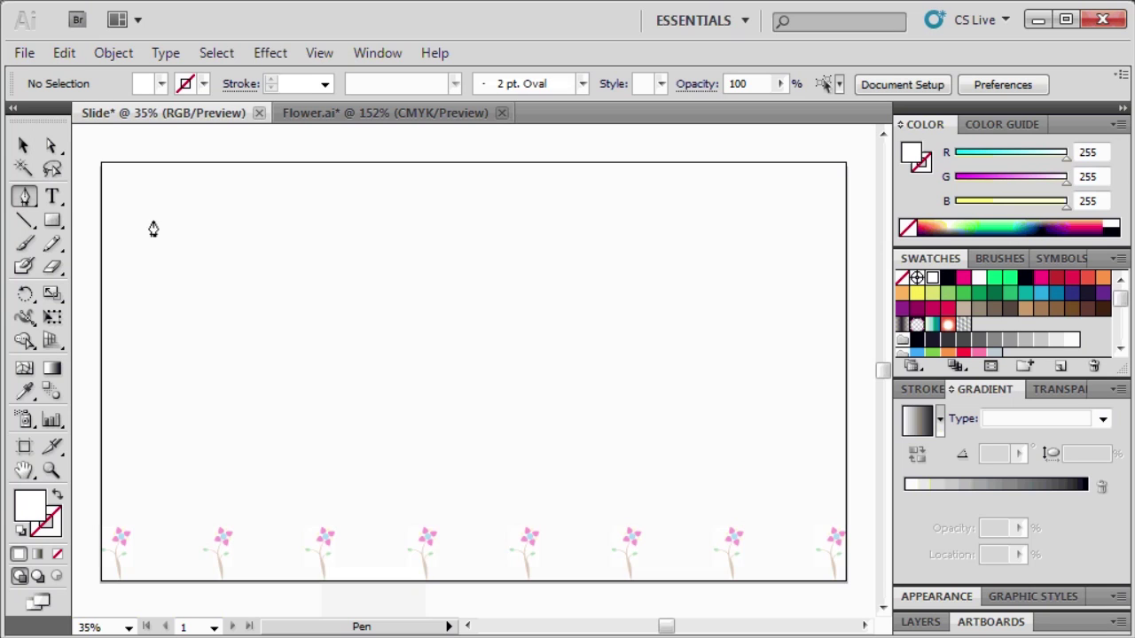
left_click(203, 298)
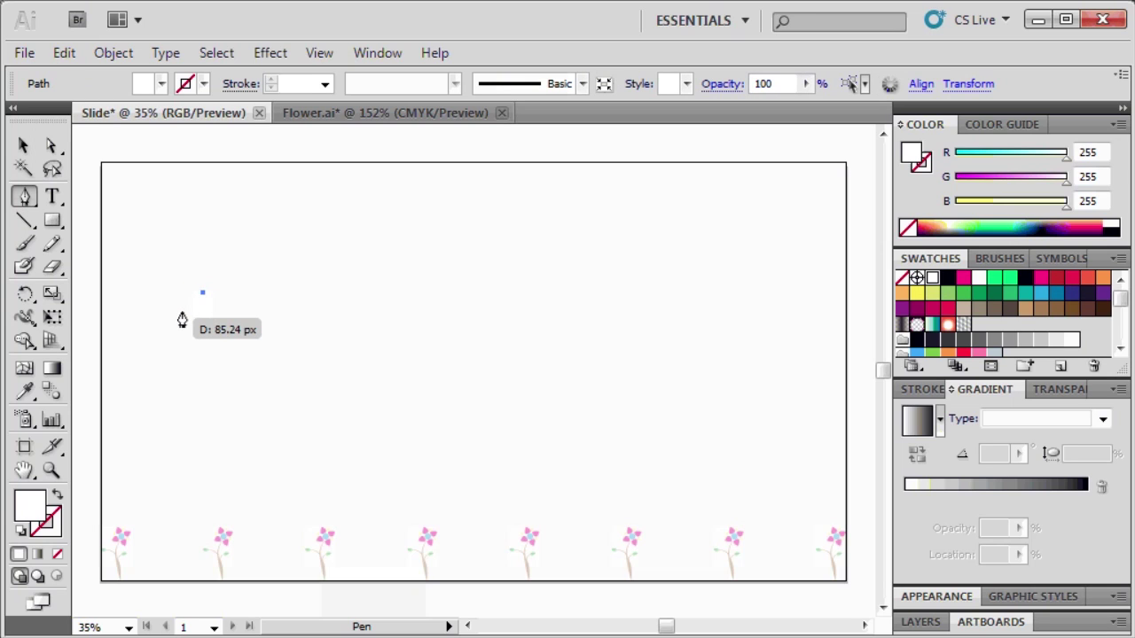
left_click(181, 317)
left_click(225, 317)
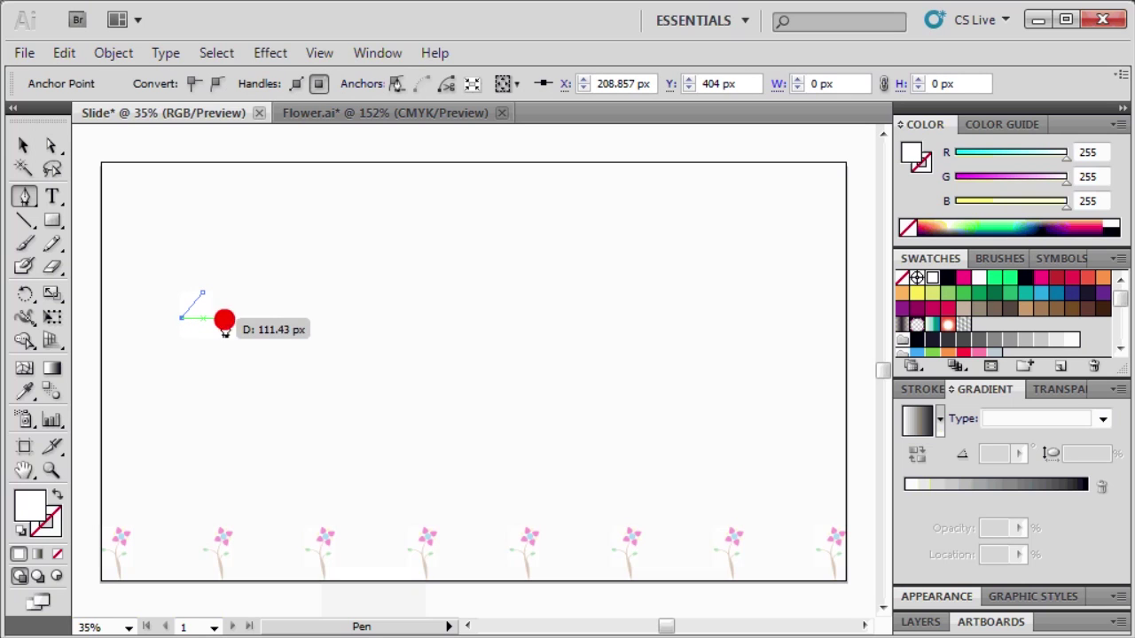
left_click(200, 294)
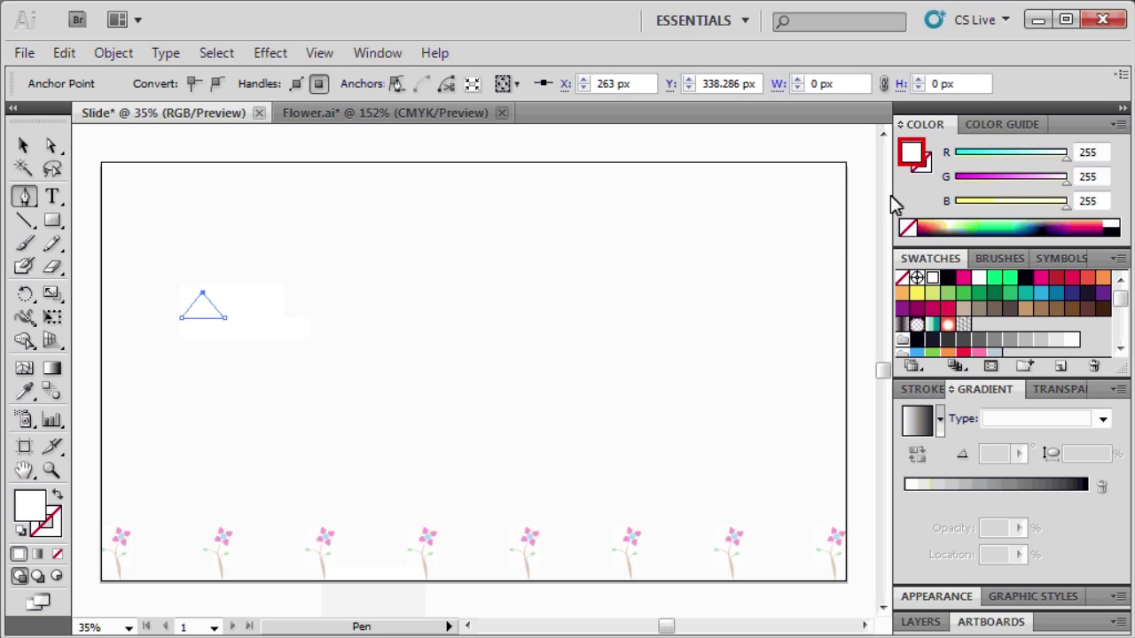
left_click(910, 156)
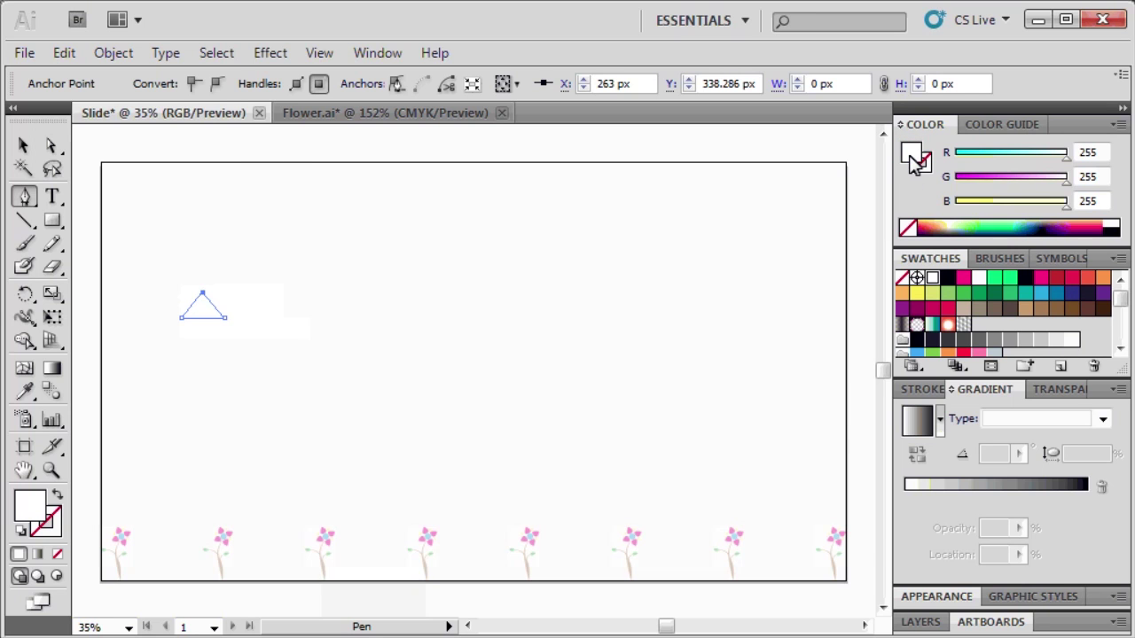
Give the triangle a fill of R 57, G 181, B 74 in the Color Picker.
double_click(910, 156)
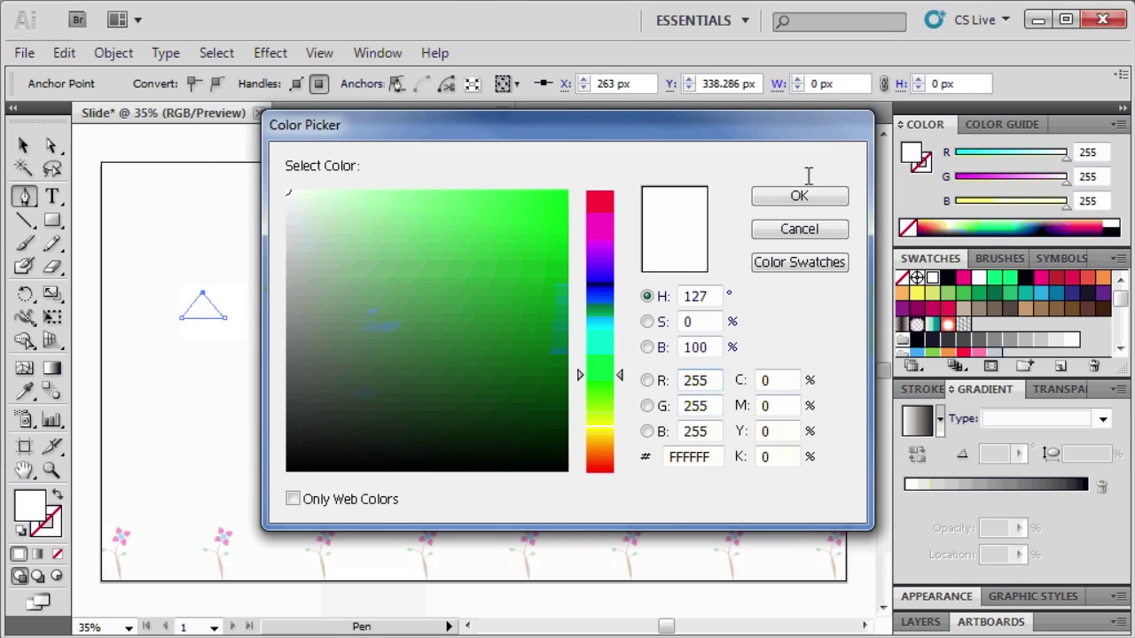
left_click(711, 381)
key("BackSpace")
key("BackSpace")
key("BackSpace")
type("57")
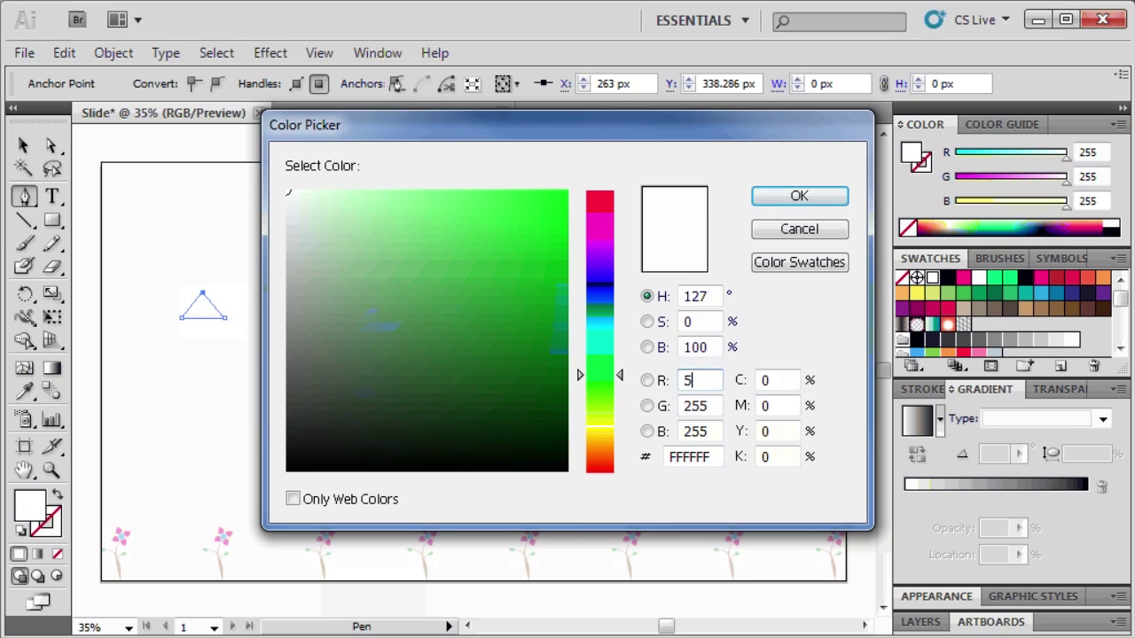
key("Tab")
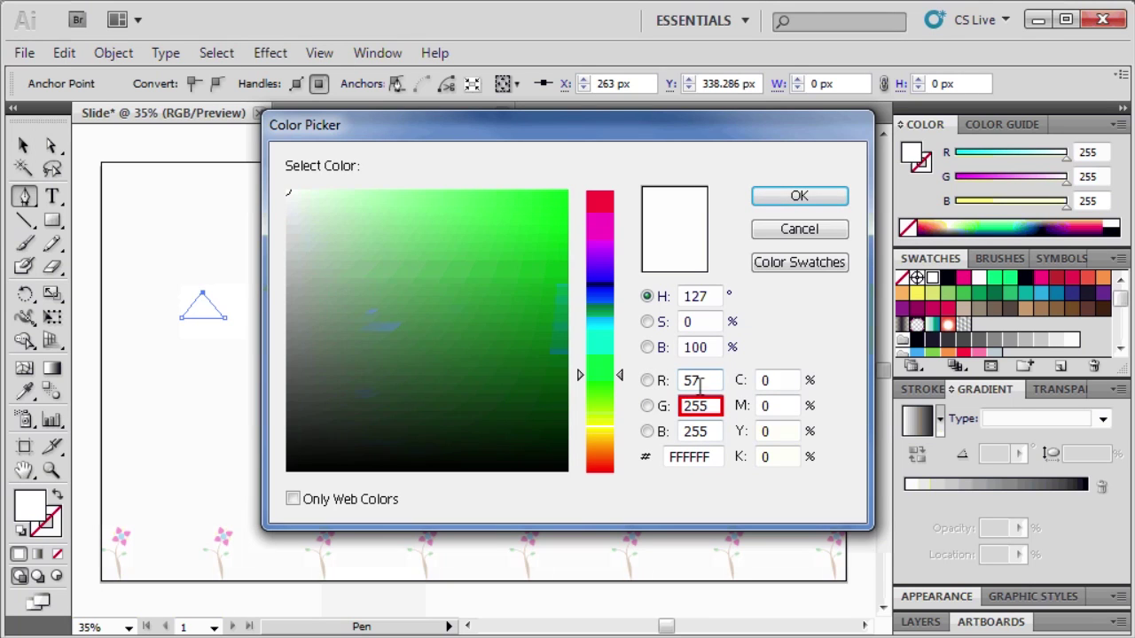
type("181")
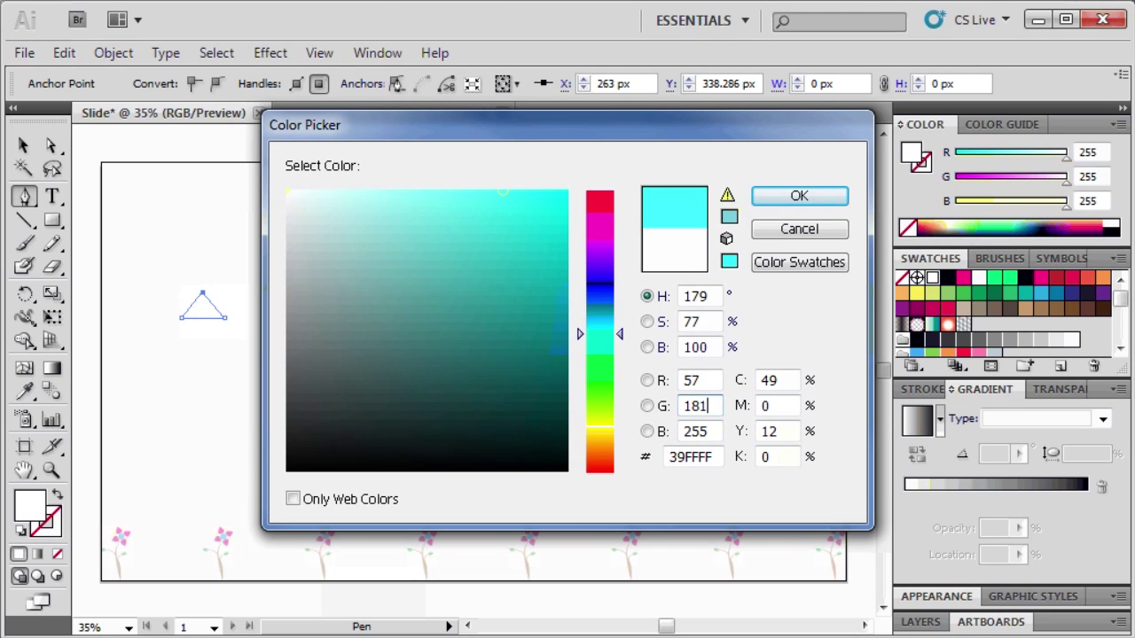
key("Tab")
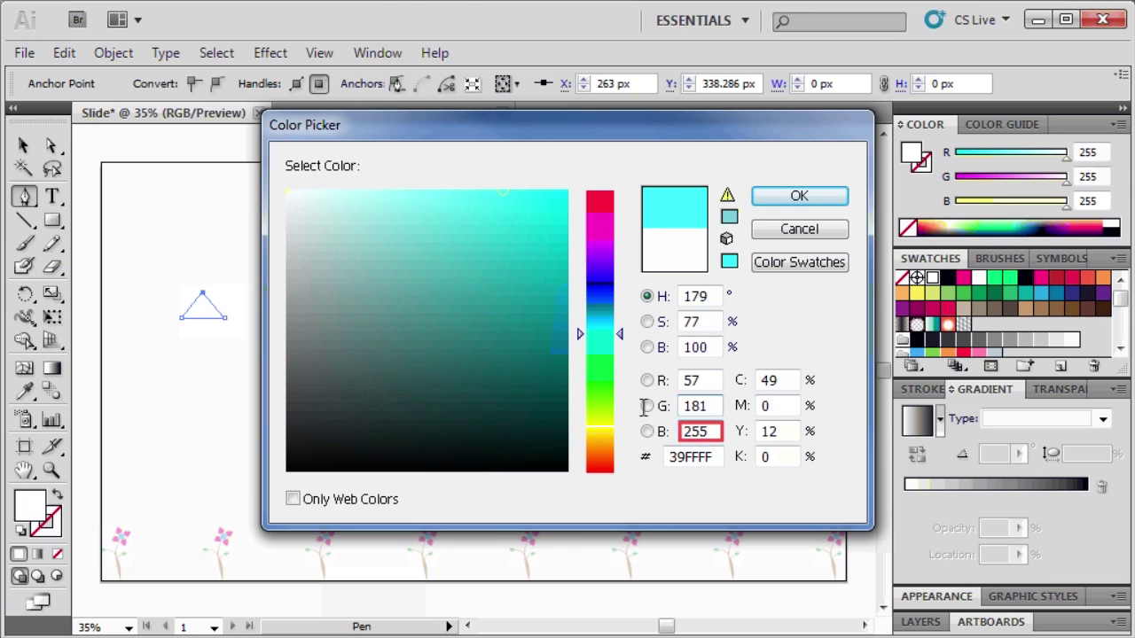
left_click(712, 431)
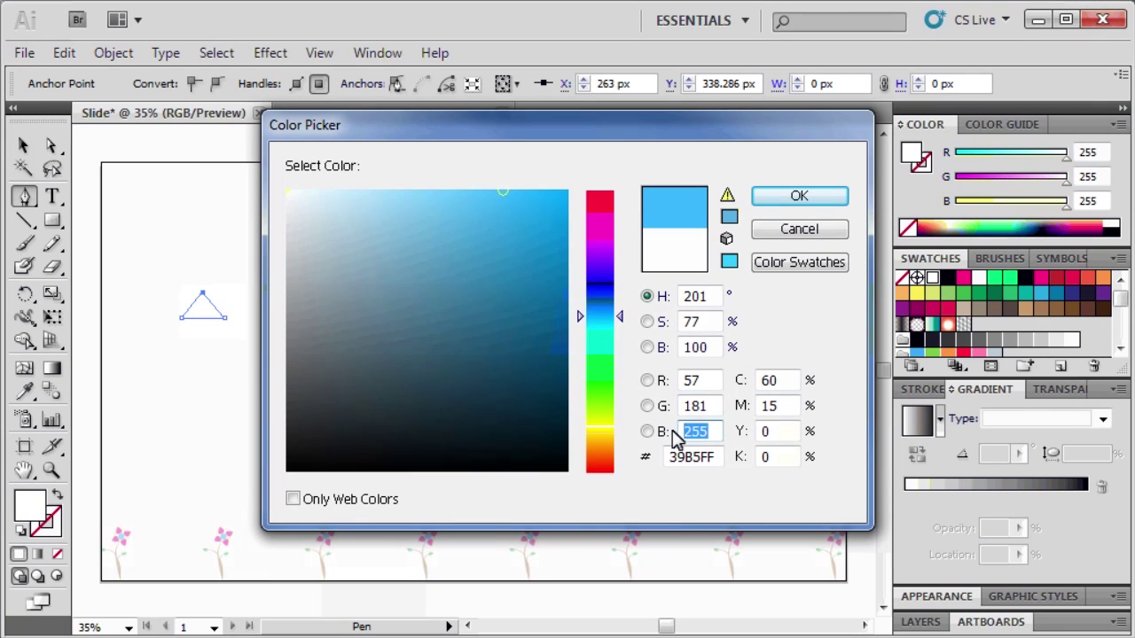
type("74")
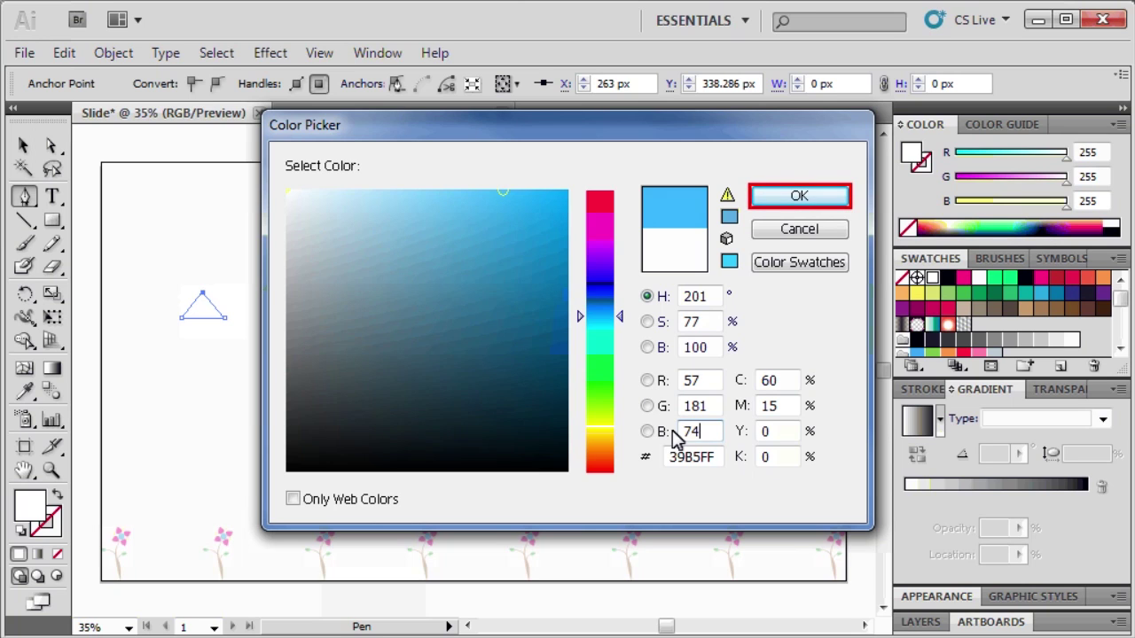
left_click(799, 196)
Move the triangle to the bottom-left corner and drag a copy to the bottom-right corner.
key("v")
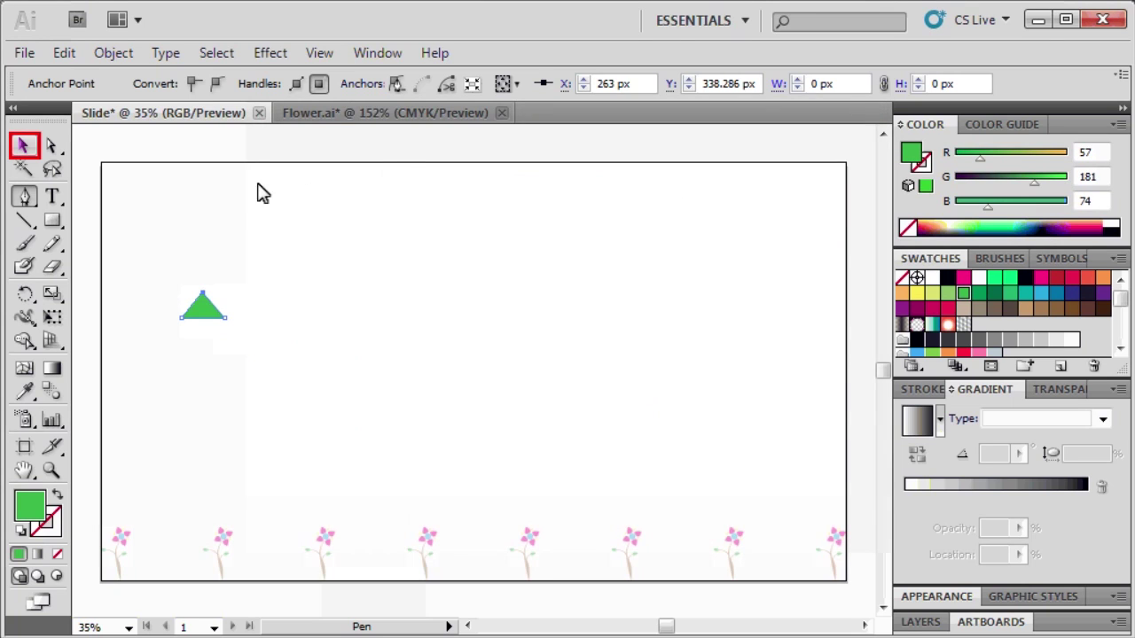
left_click(22, 147)
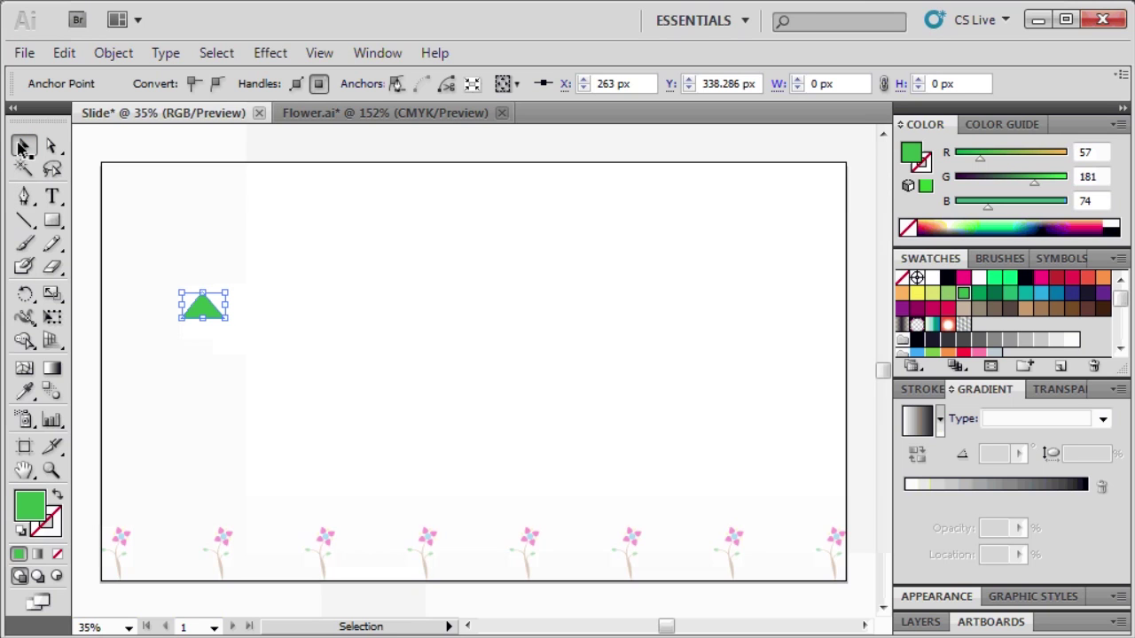
left_click_drag(204, 312, 106, 581)
left_click_drag(105, 576, 838, 589)
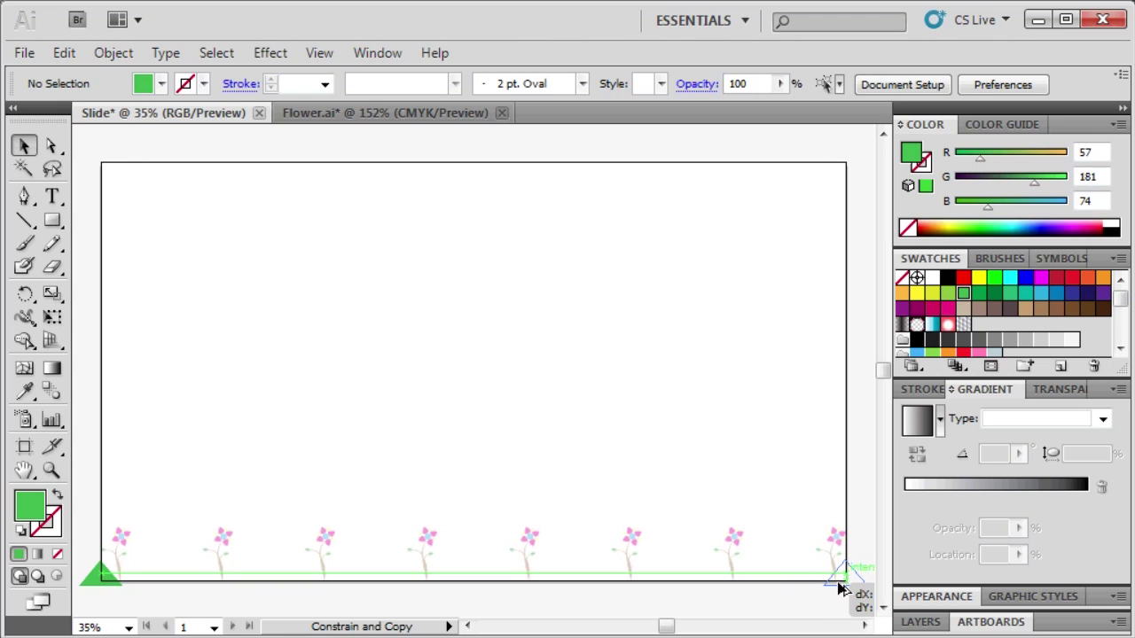
left_click_drag(838, 587, 839, 588)
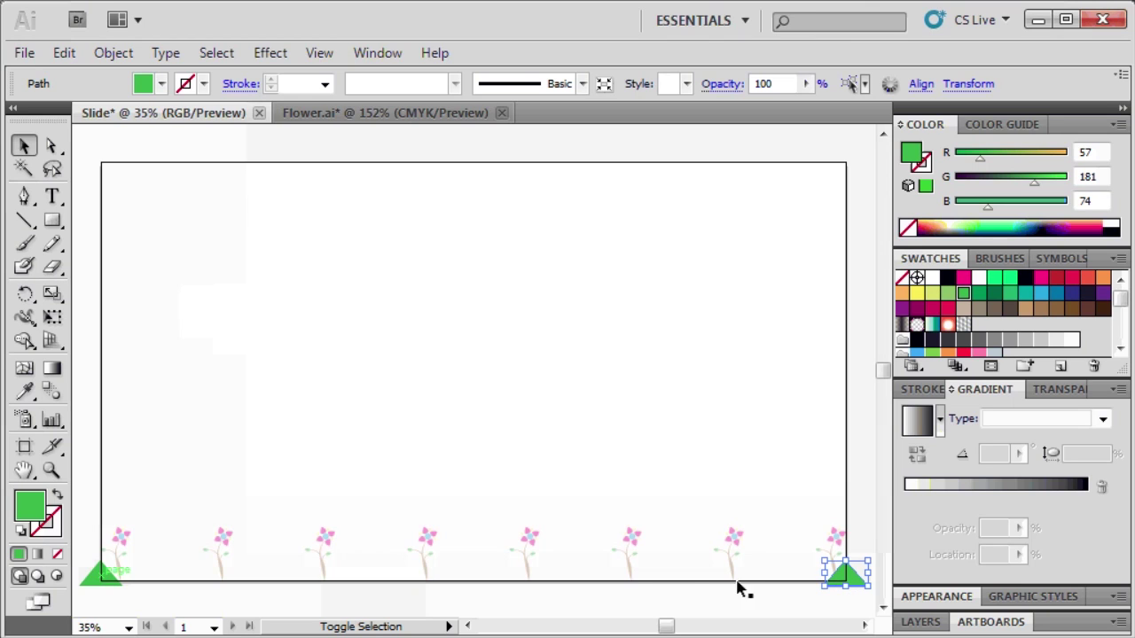
Select both triangles and set Blend Options to Specified Steps with 16 steps.
left_click(101, 578, "shift")
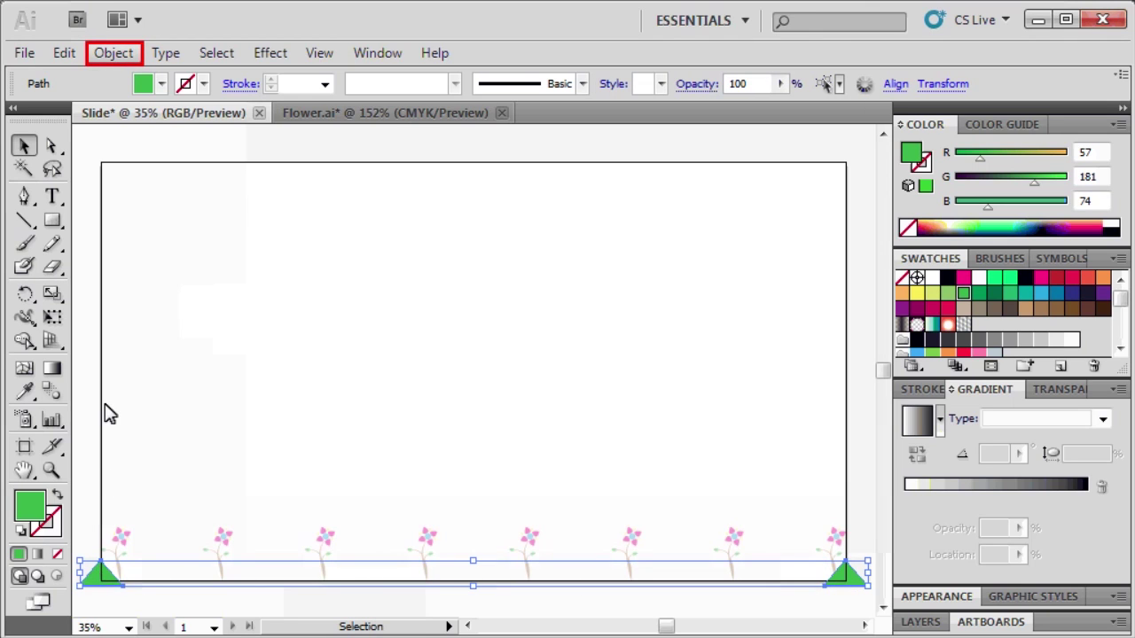
left_click(113, 55)
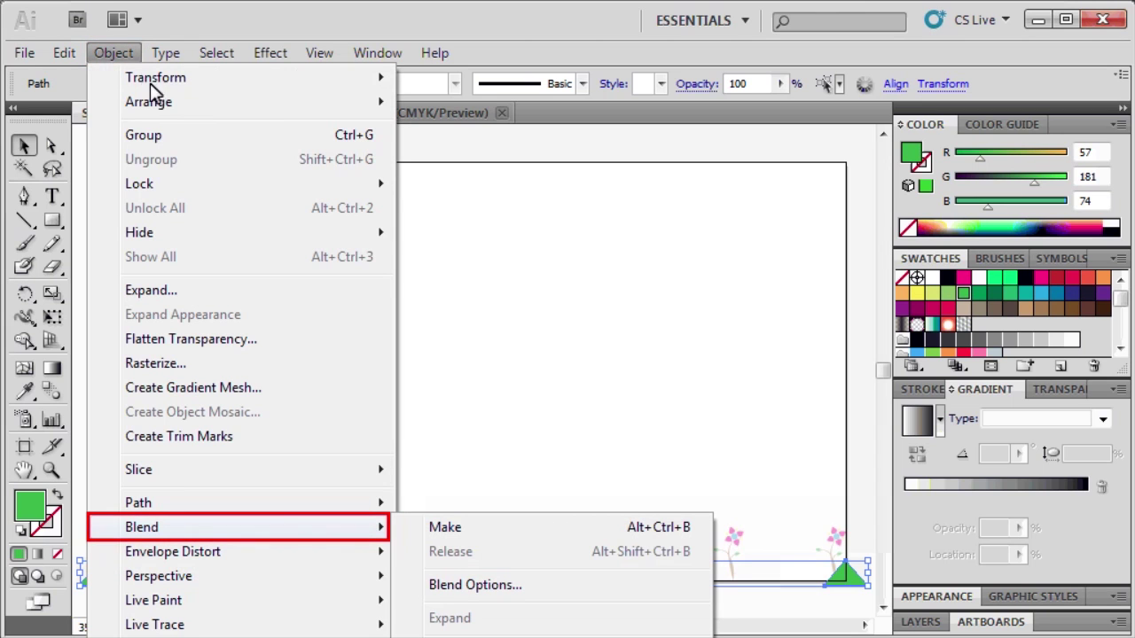
left_click(211, 530)
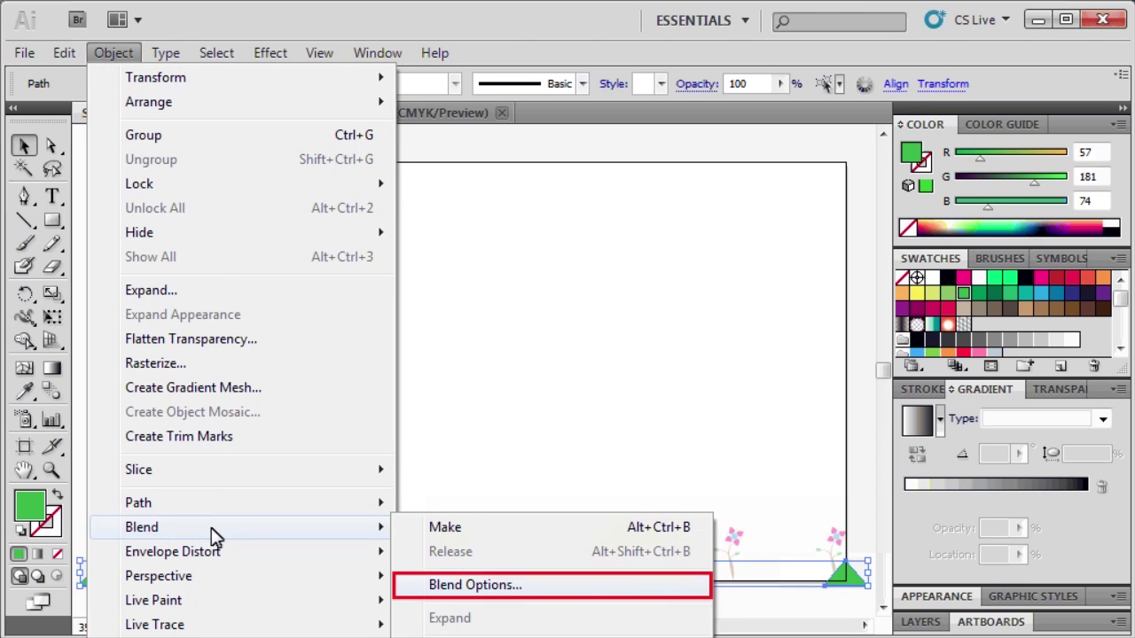
left_click(453, 584)
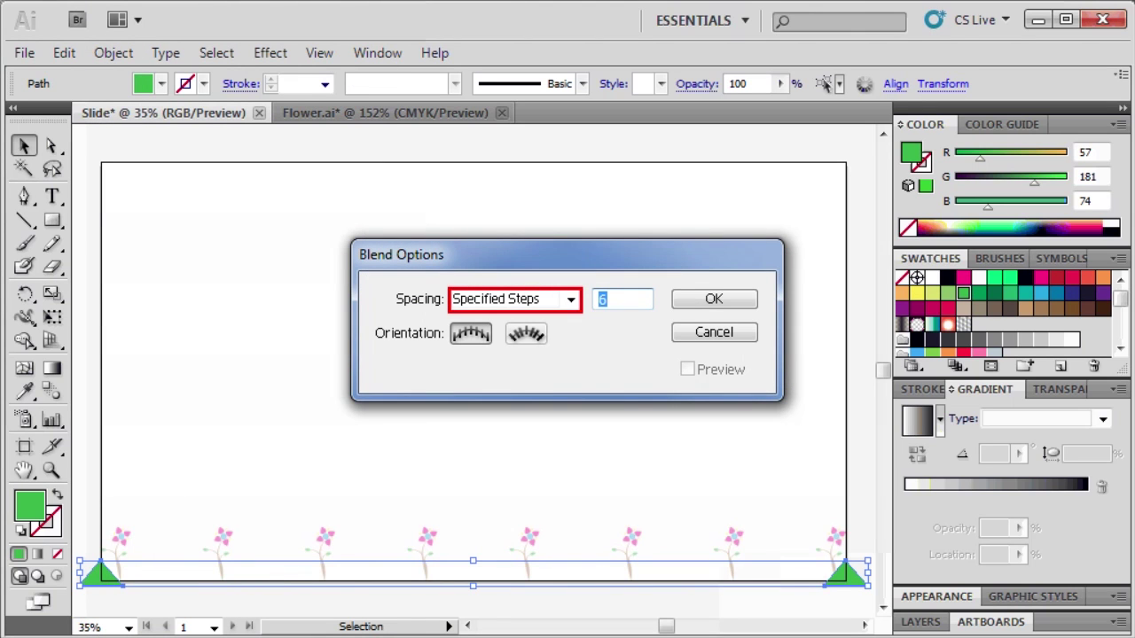
type("16")
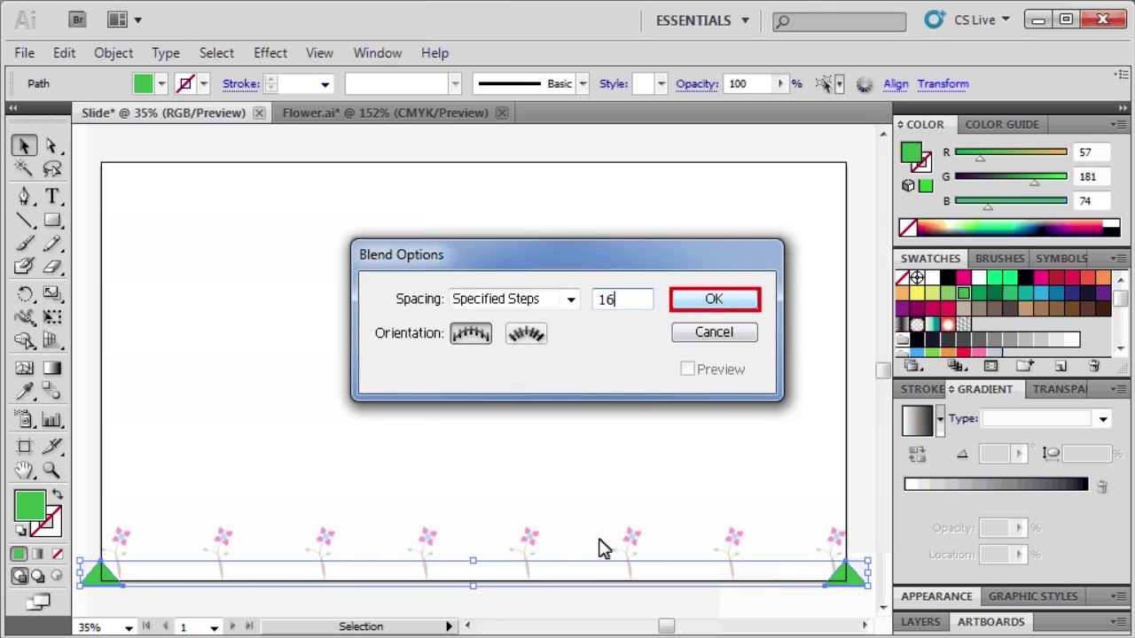
left_click(700, 298)
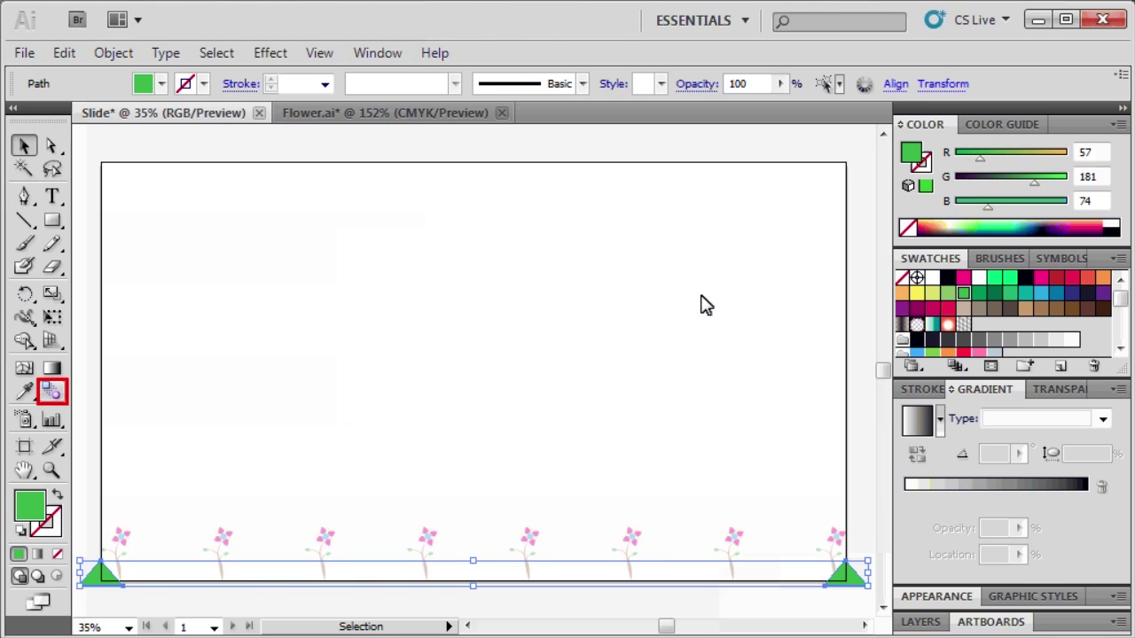
Blend the left and right green triangles with the Blend tool into a 16-step row.
left_click(50, 390)
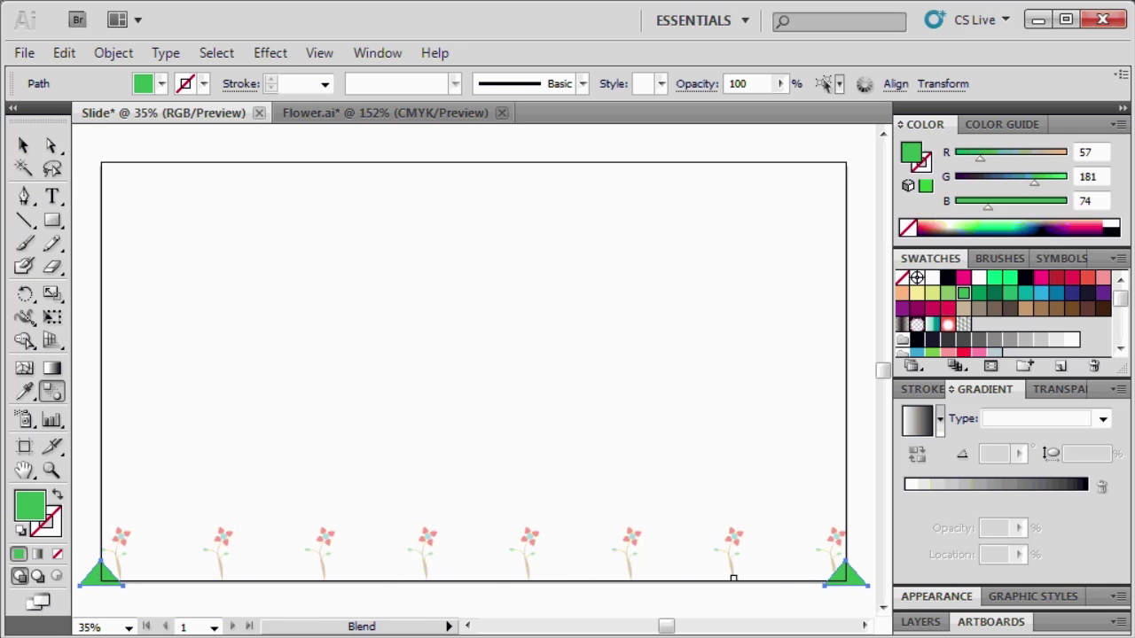
left_click(846, 578)
key("v")
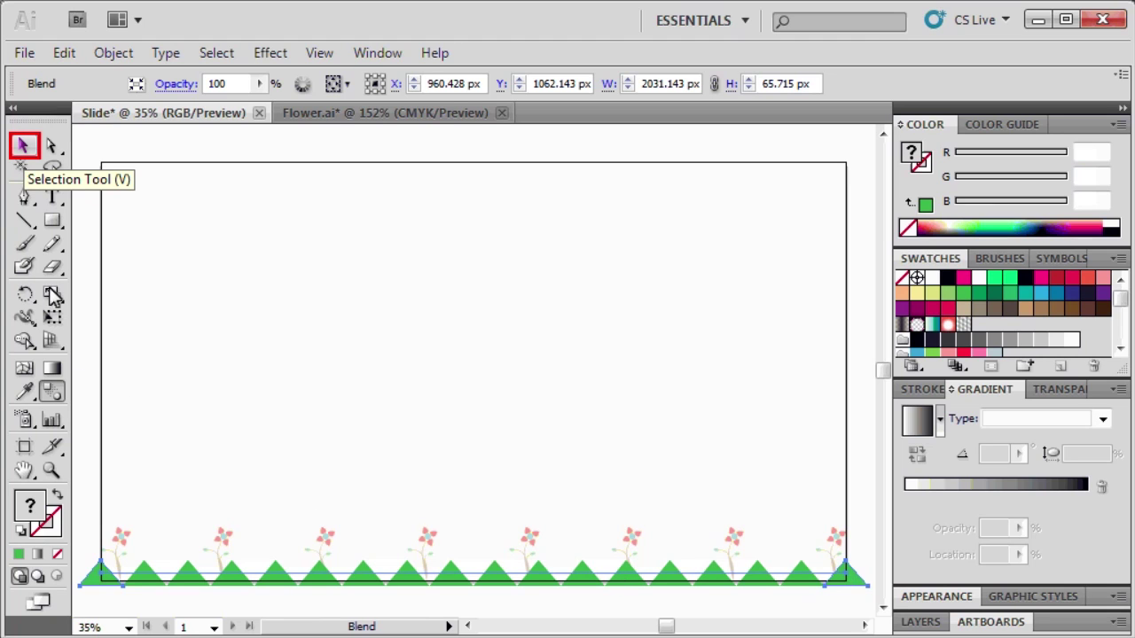
Duplicate the green triangle blend, offsetting the copy about 55 px to the right.
left_click(24, 146)
key("ctrl+shift+a")
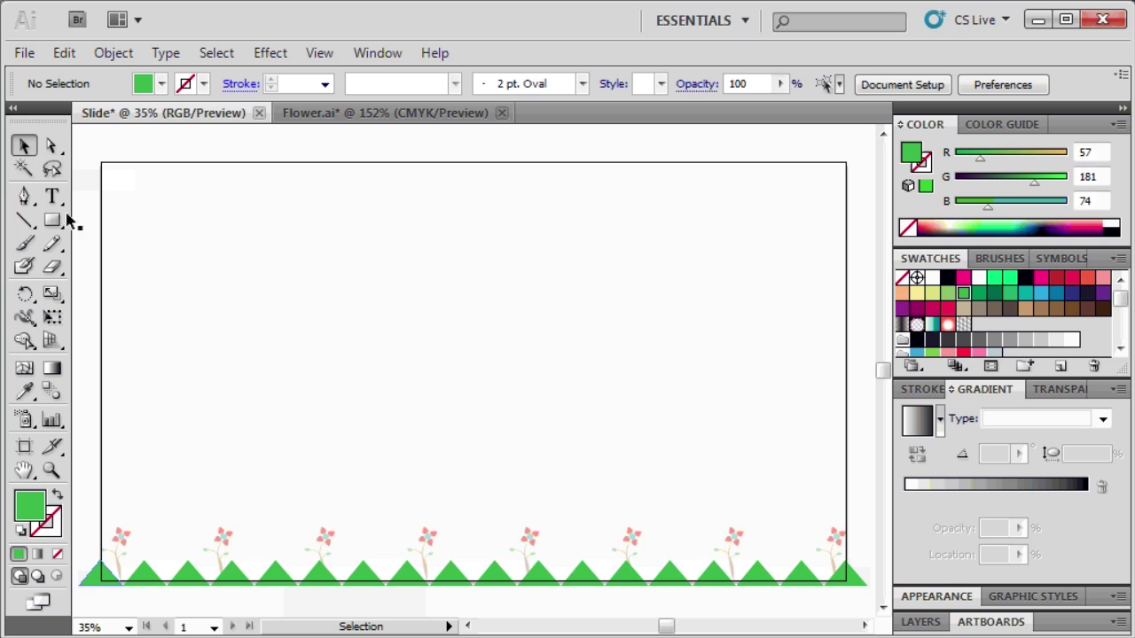
left_click(91, 578)
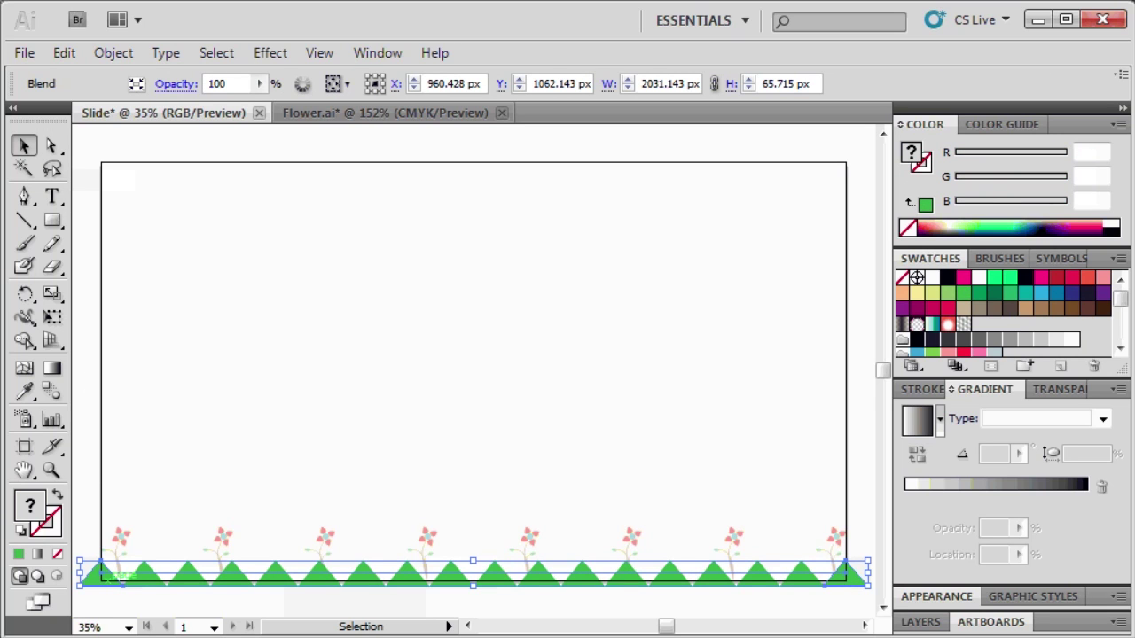
mouse_move(90, 583)
left_mouse_down()
mouse_move(136, 556)
mouse_move(108, 590)
left_mouse_up()
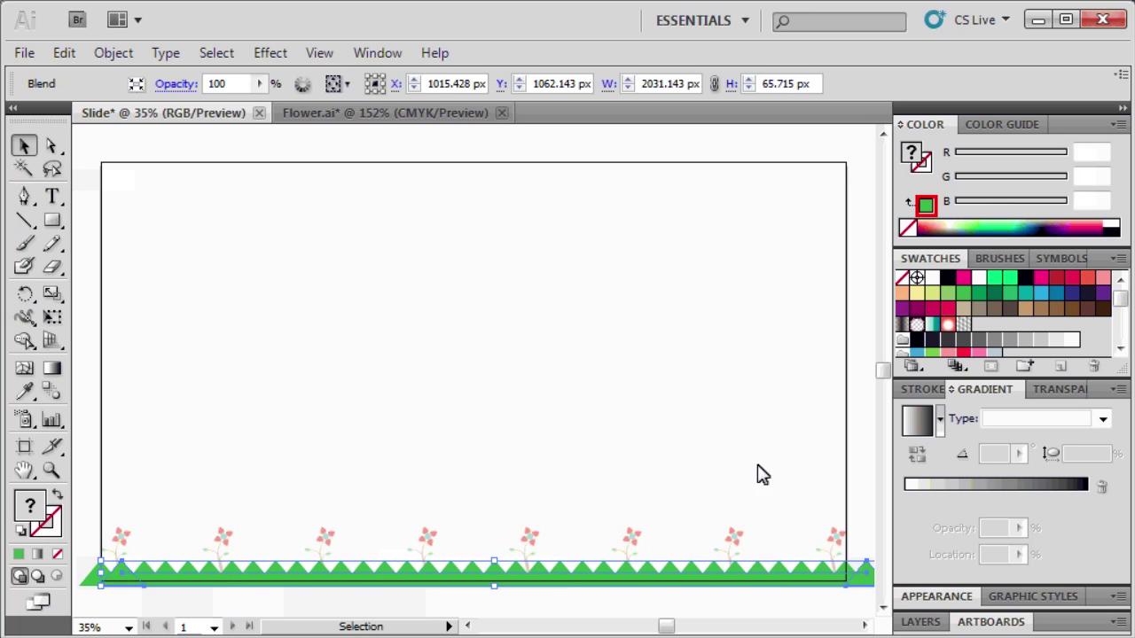
Fill the copied triangle row with bright green R 79, G 255, B 0.
left_click(925, 205)
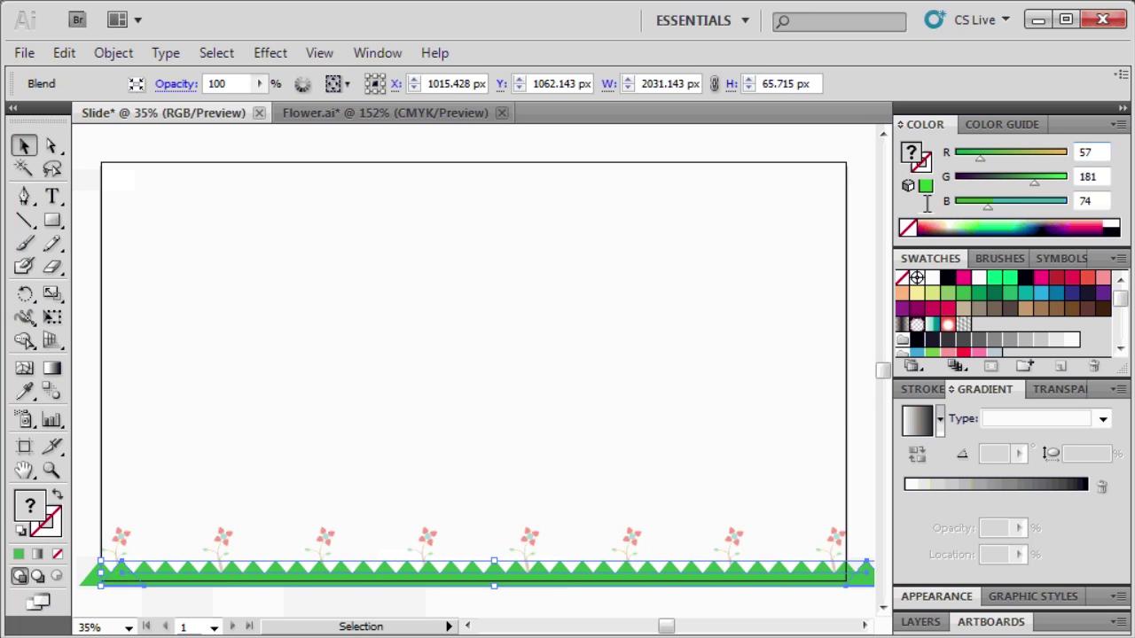
left_click(1091, 152)
type("79")
key("Tab")
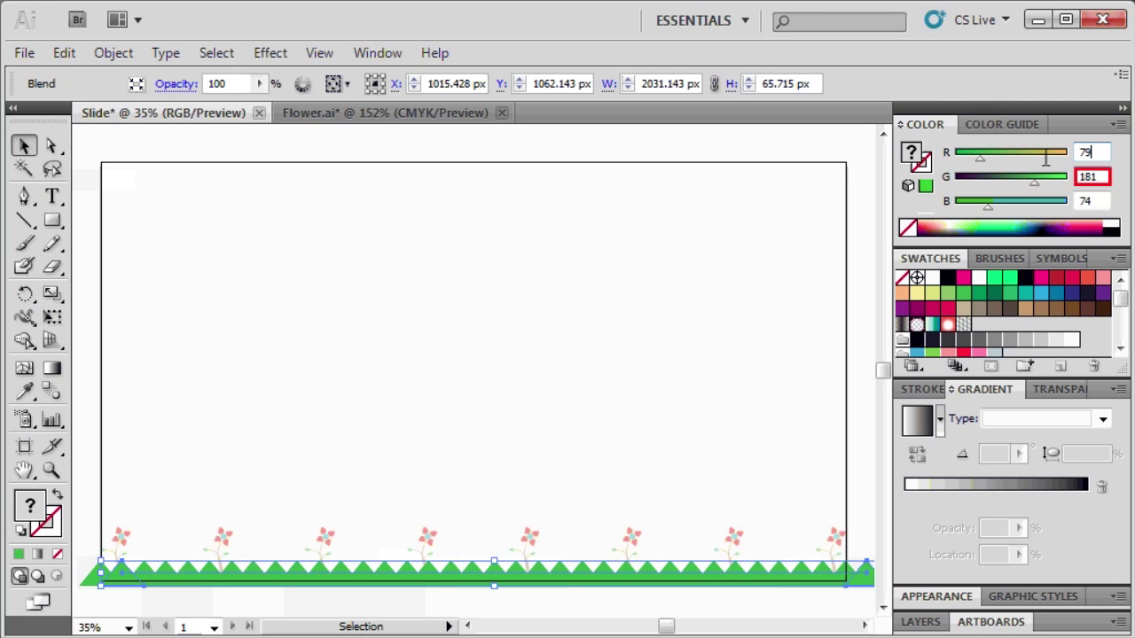
left_click(1104, 177)
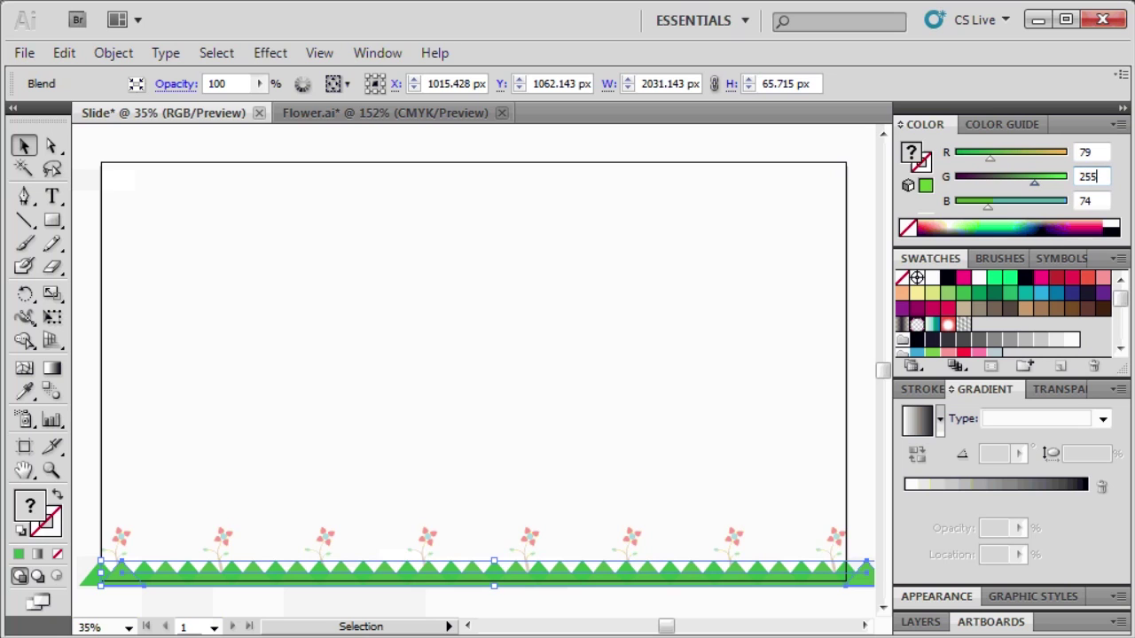
type("255")
key("Tab")
left_click(1097, 199)
type("0")
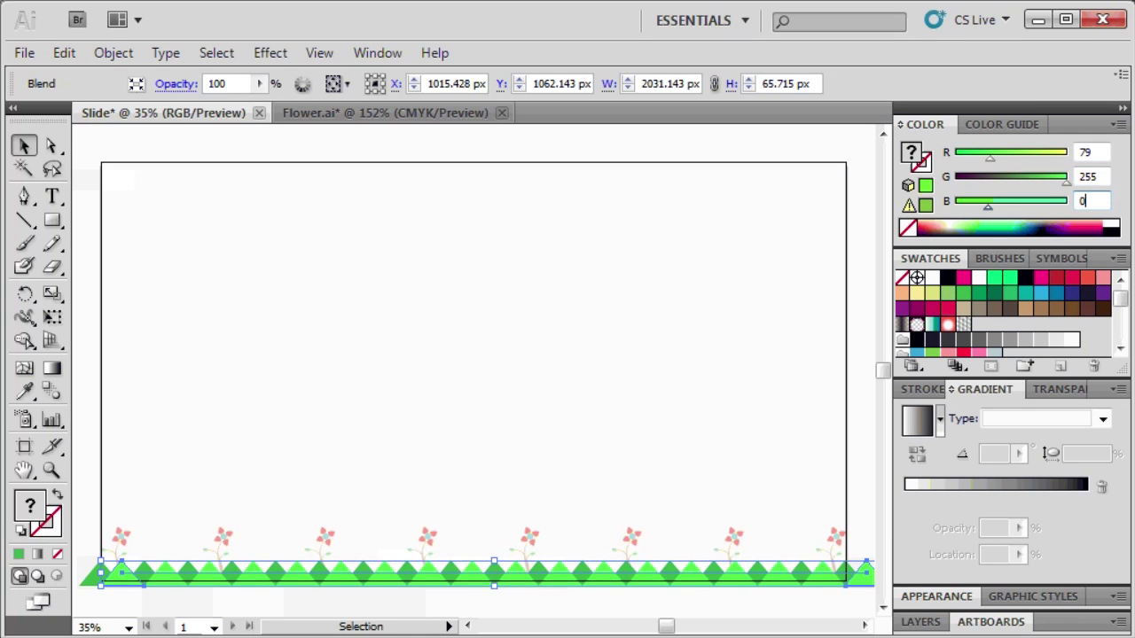
key("Return")
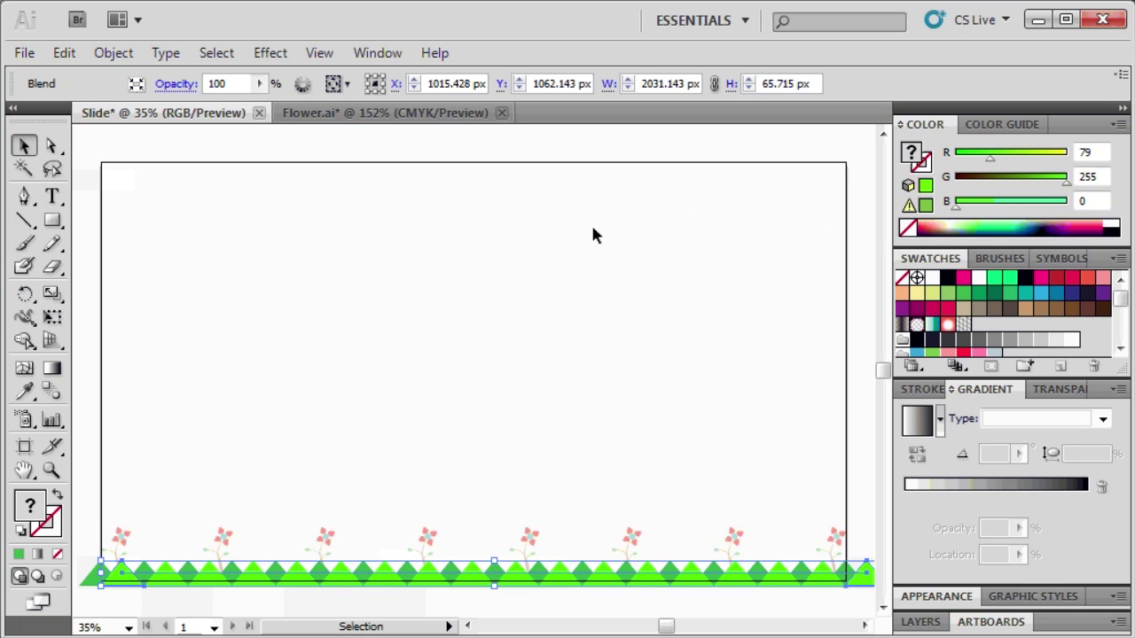
Send the bright green triangle row backward via Arrange > Send Backward.
right_click(398, 330)
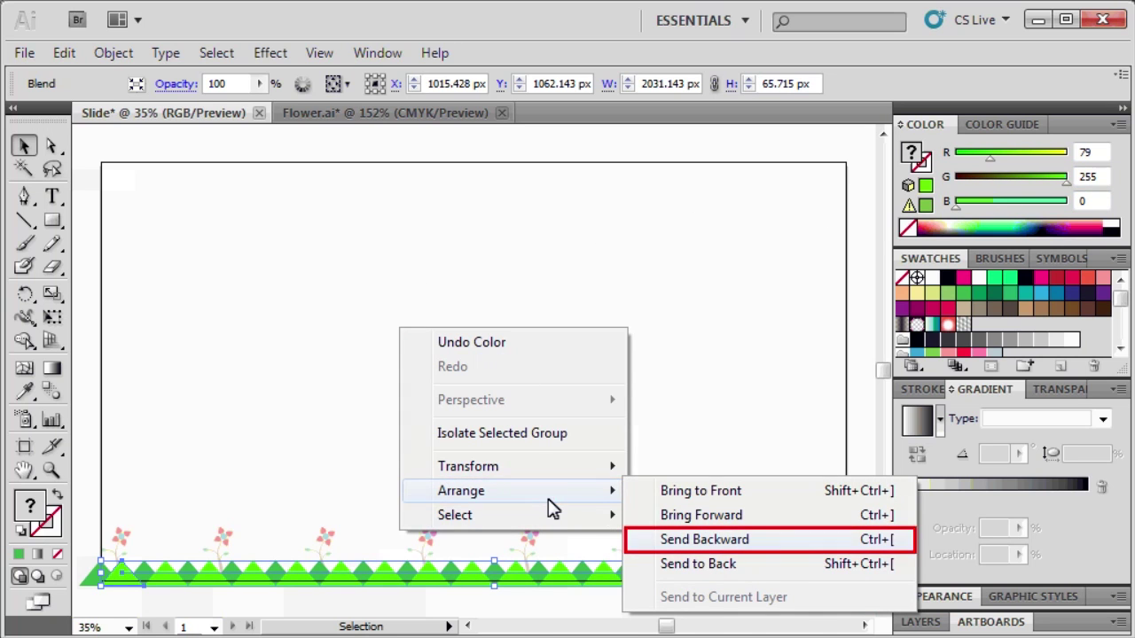
left_click(710, 539)
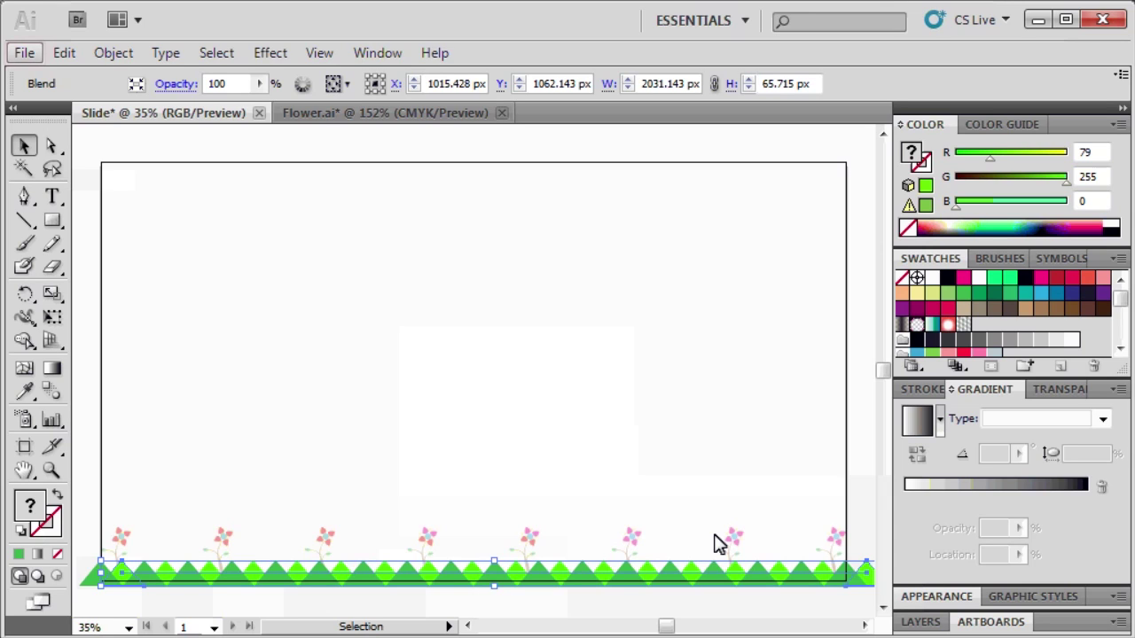
Export the artwork as Slide.png to the Desktop at Medium 150 ppi resolution.
left_click(26, 54)
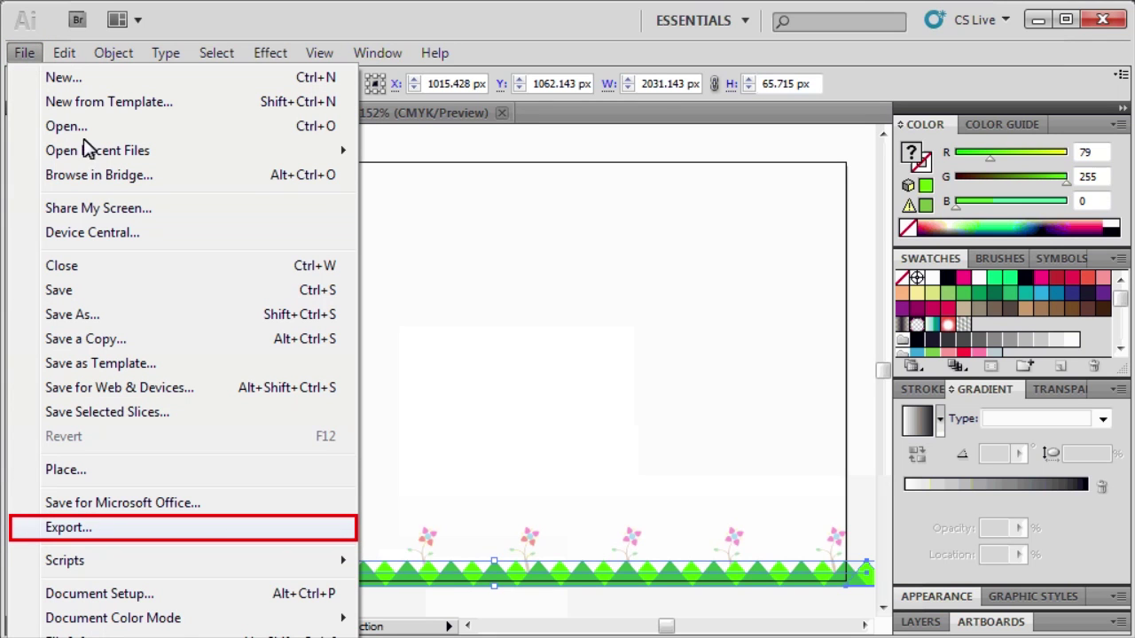
left_click(112, 528)
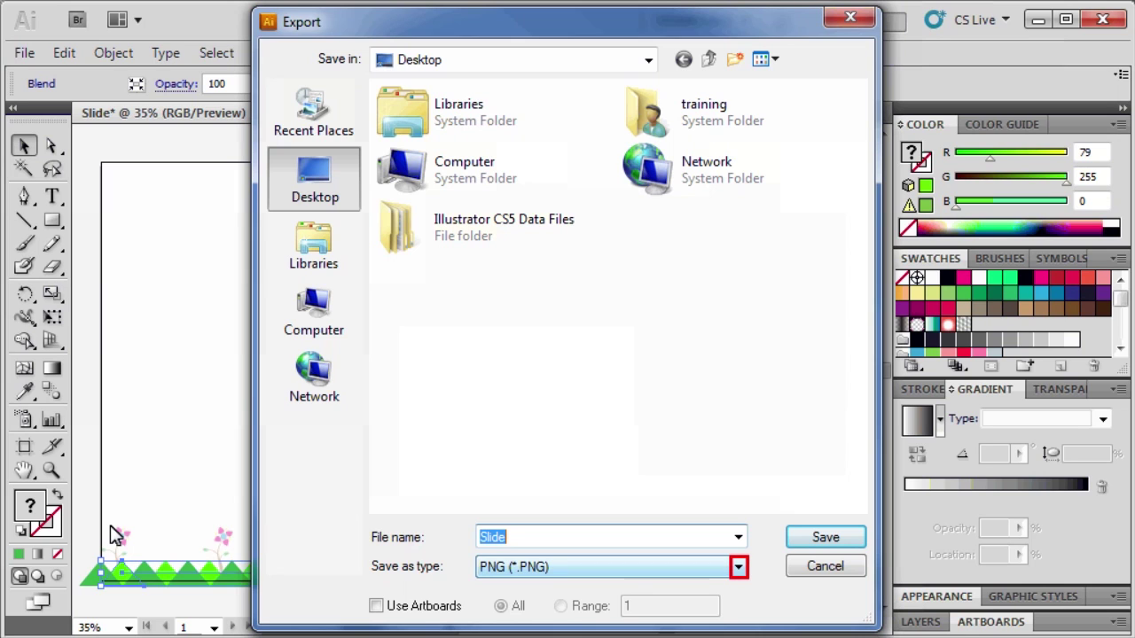
left_click(737, 571)
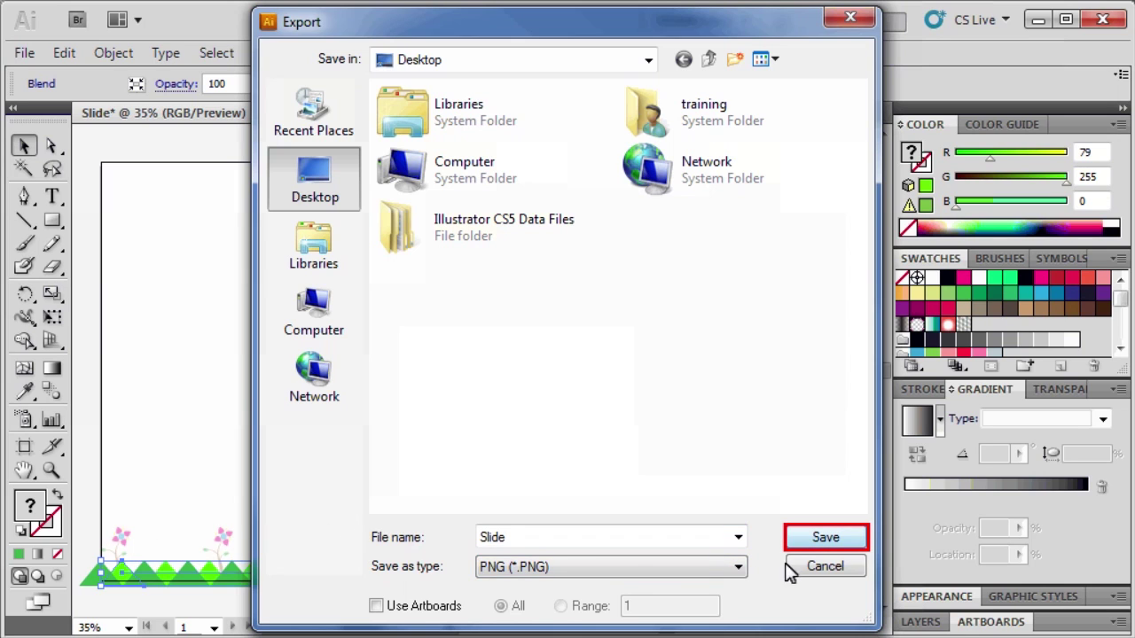
left_click(827, 537)
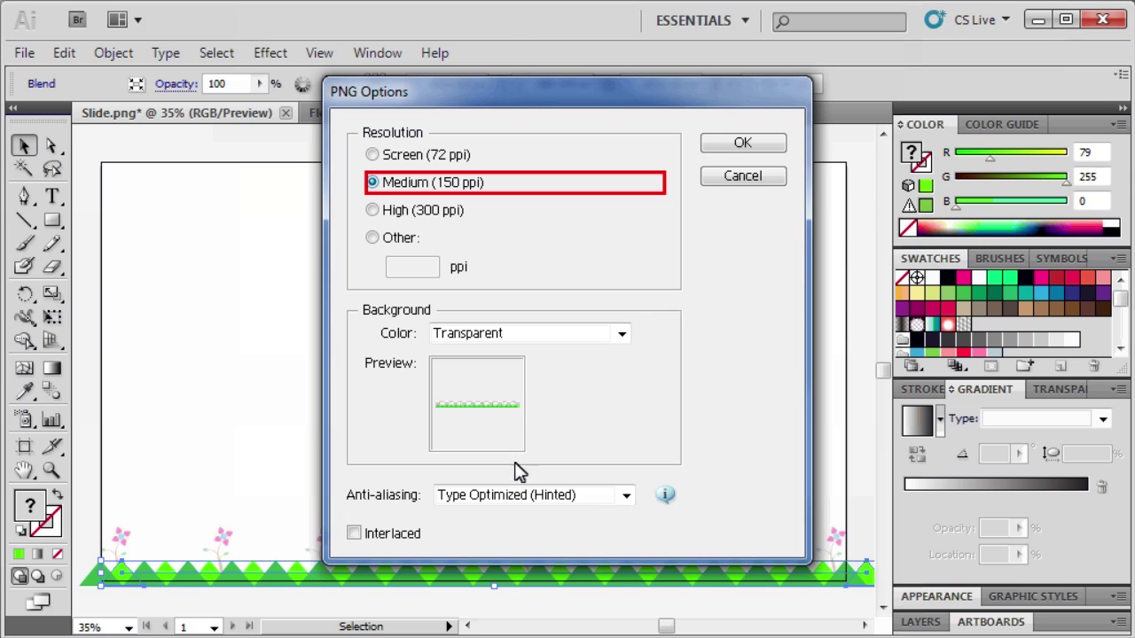
left_click(372, 181)
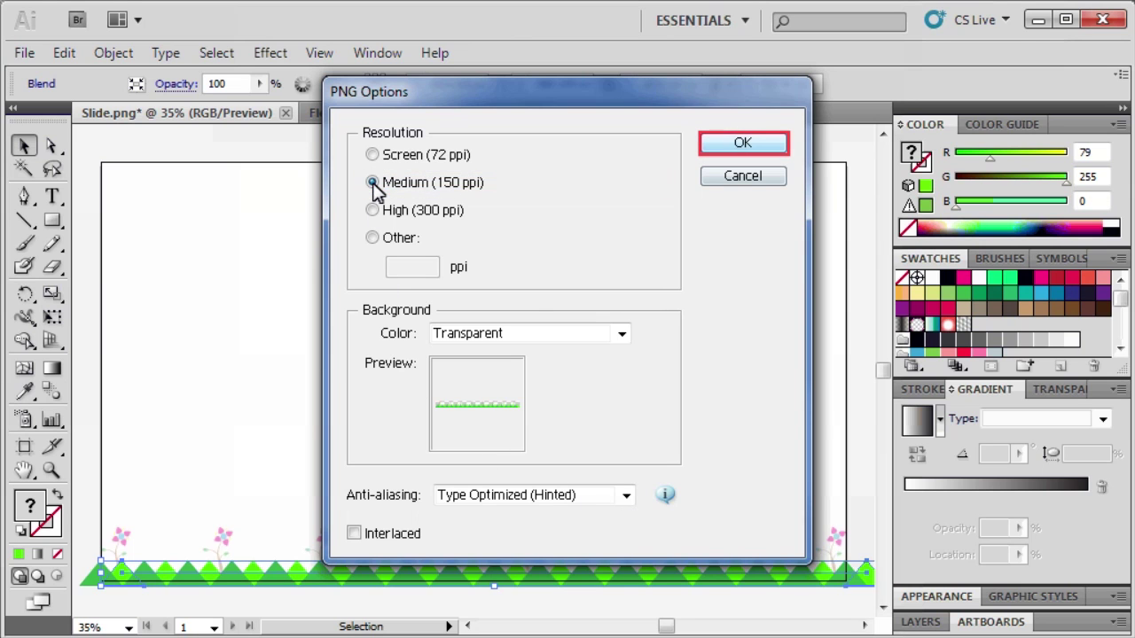
left_click(742, 143)
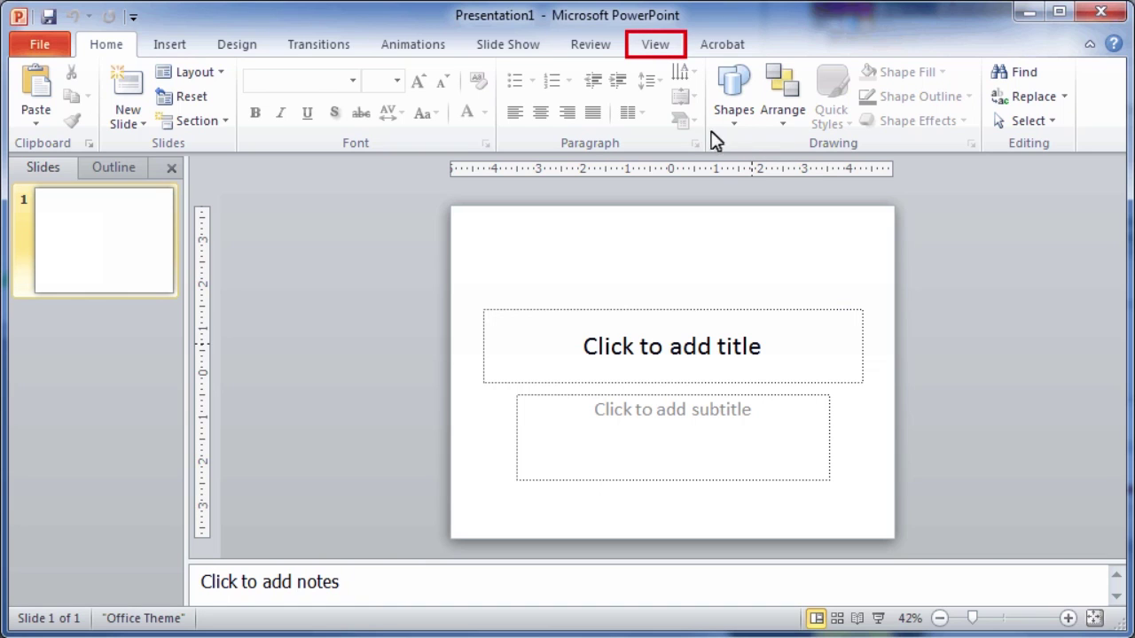
In Slide Master view, insert Slide.png from the Desktop and drag it to the title layout's bottom edge.
left_click(663, 42)
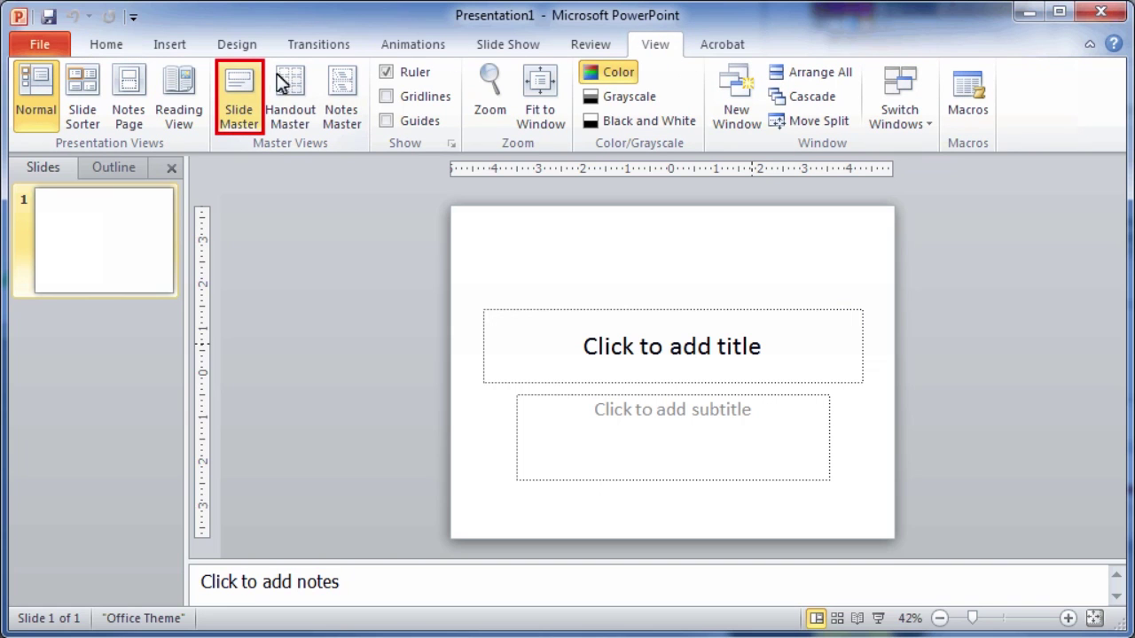
left_click(249, 102)
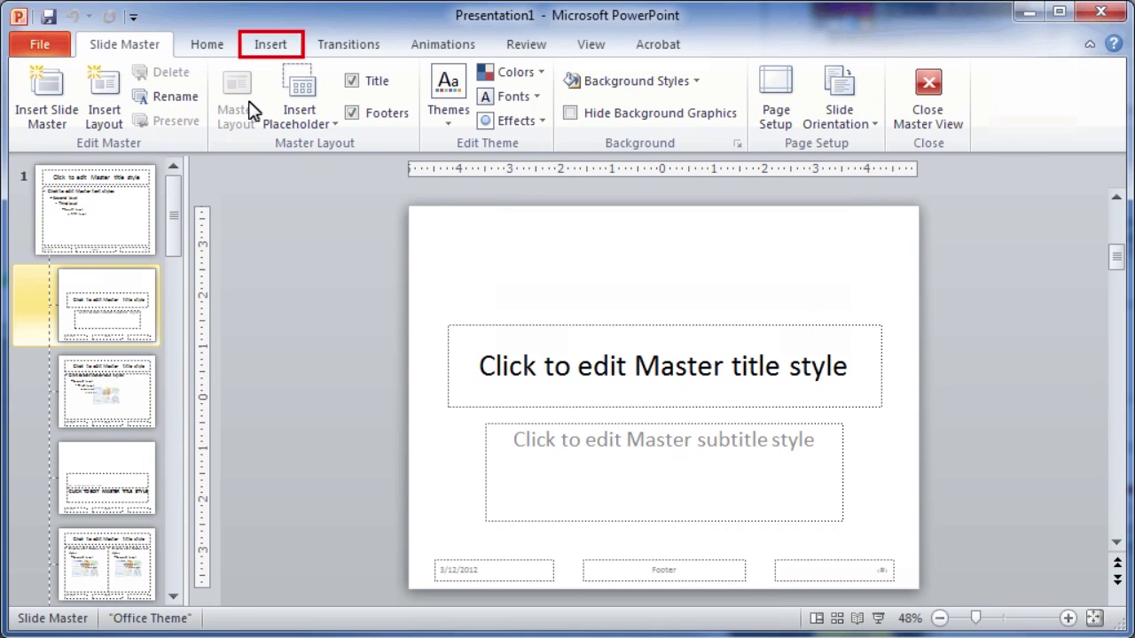
left_click(275, 49)
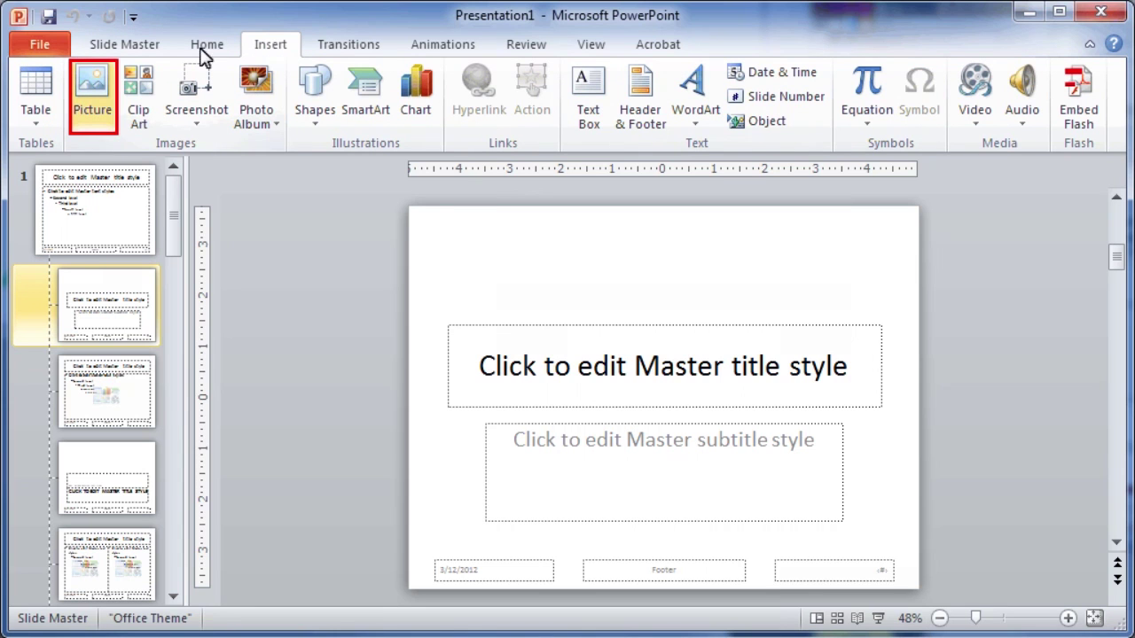
left_click(86, 108)
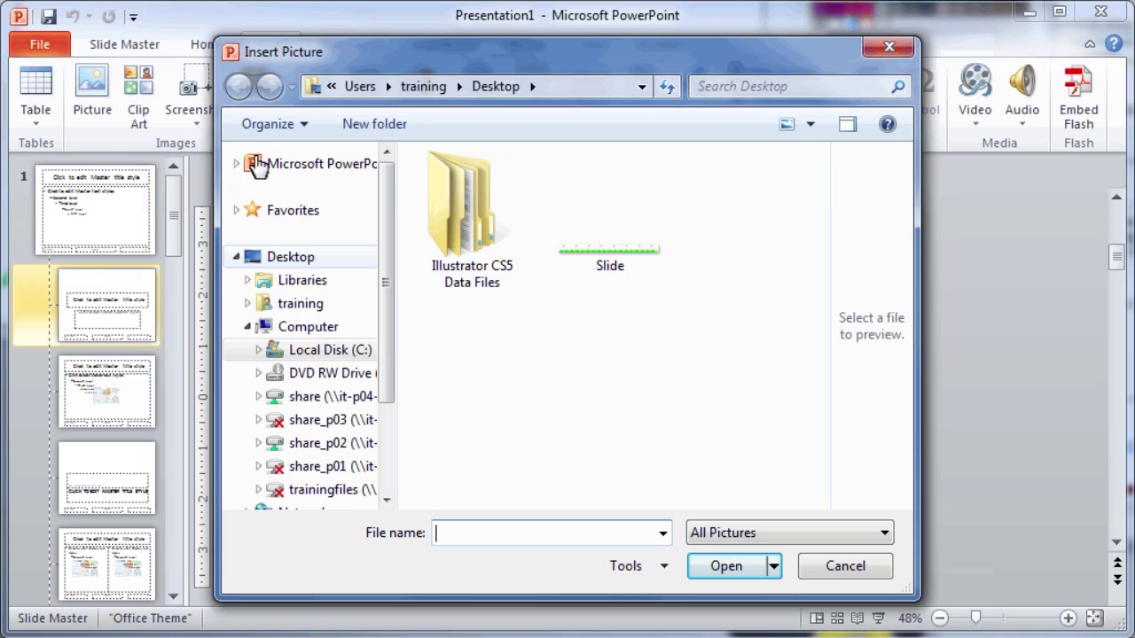
left_click(285, 256)
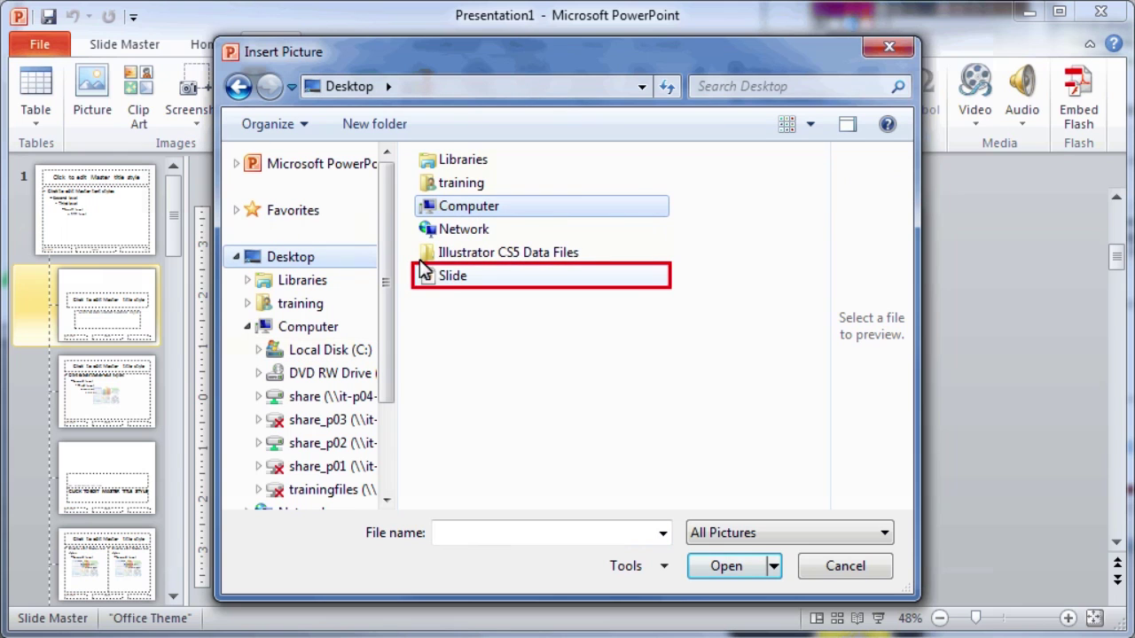
left_click(451, 282)
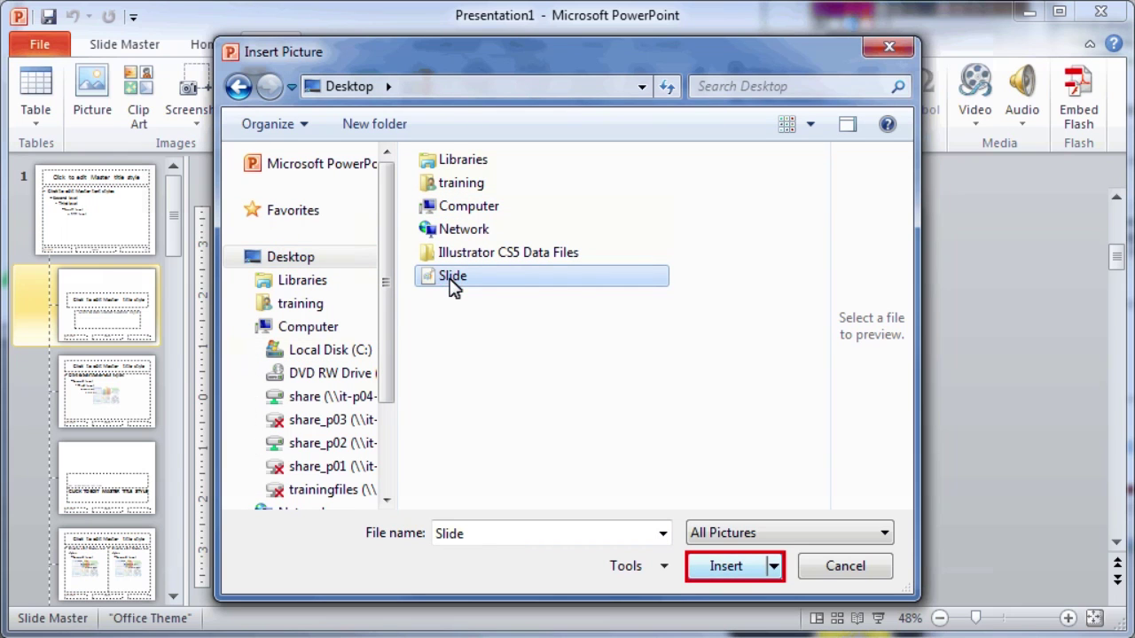
left_click(729, 565)
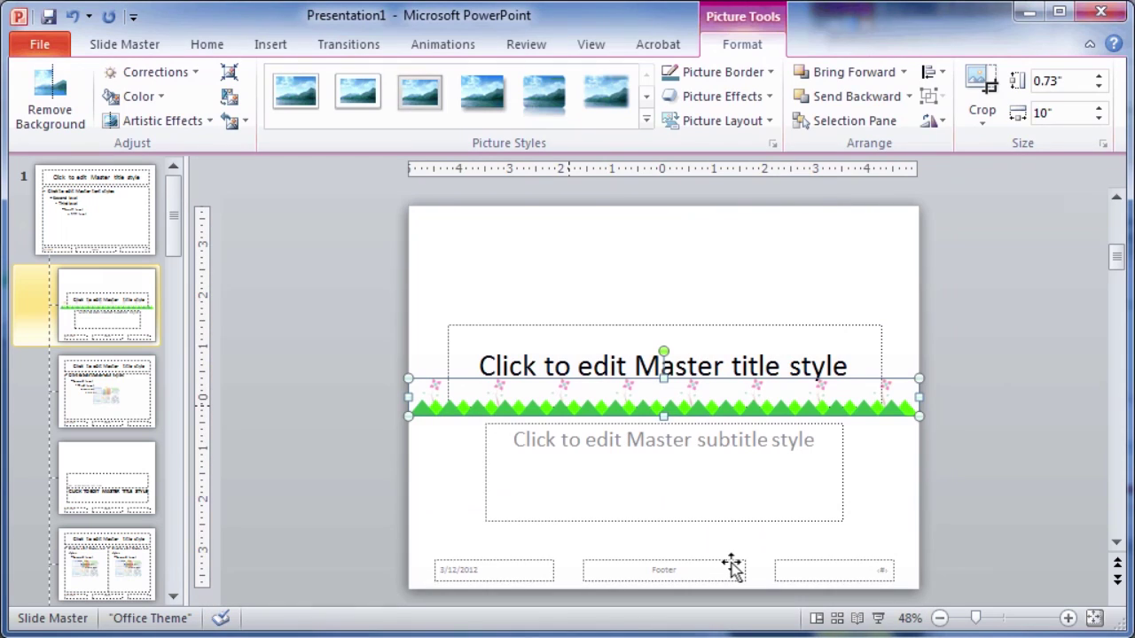
left_click(570, 407)
left_click_drag(571, 409, 572, 572)
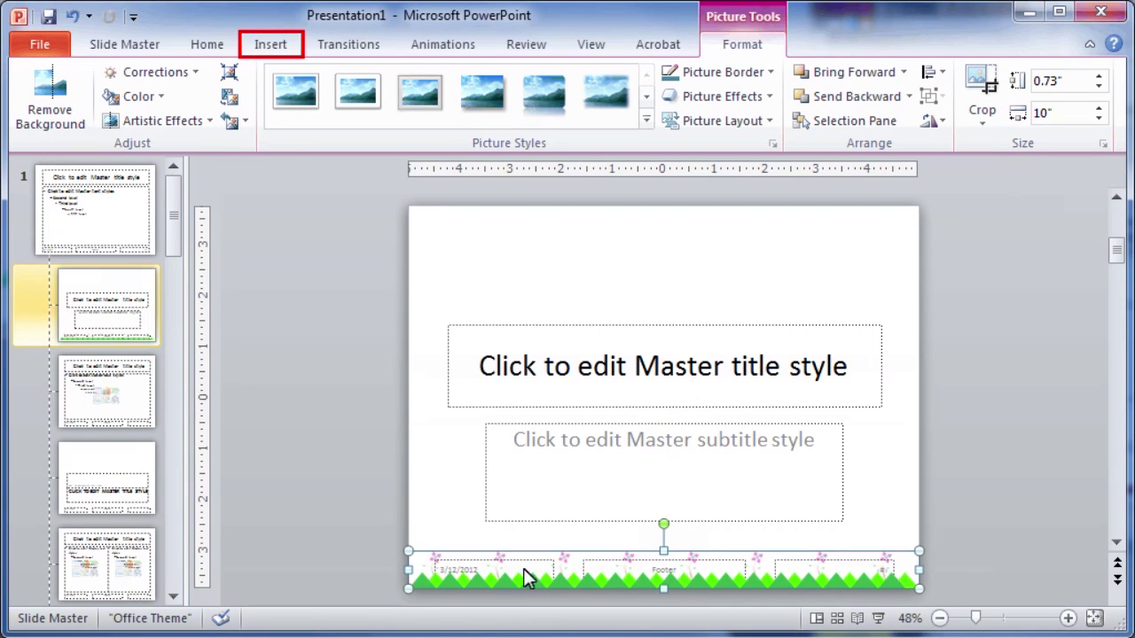
Insert Logo from Illustrator CS5 Data Files > Part 3 and move it to the top-left corner.
left_click(271, 46)
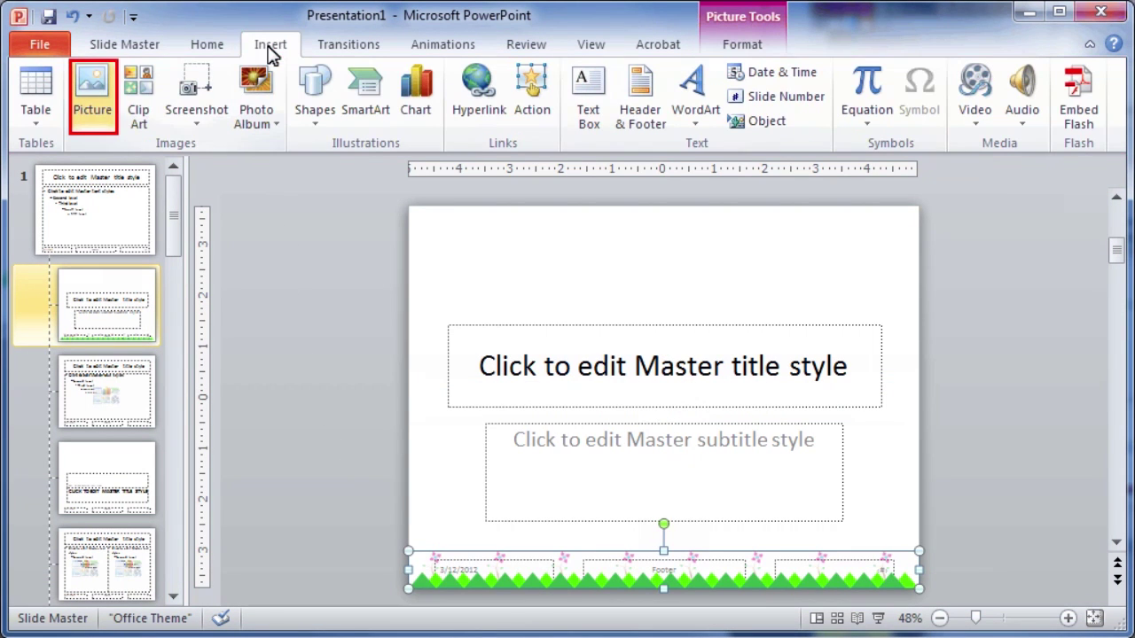
left_click(88, 93)
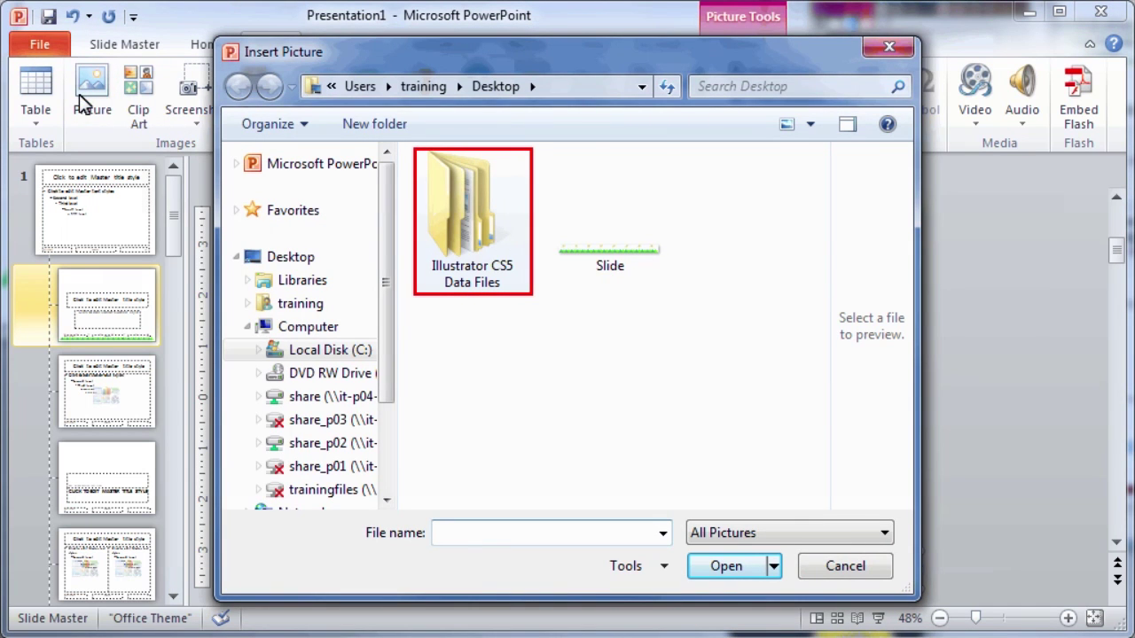
double_click(473, 246)
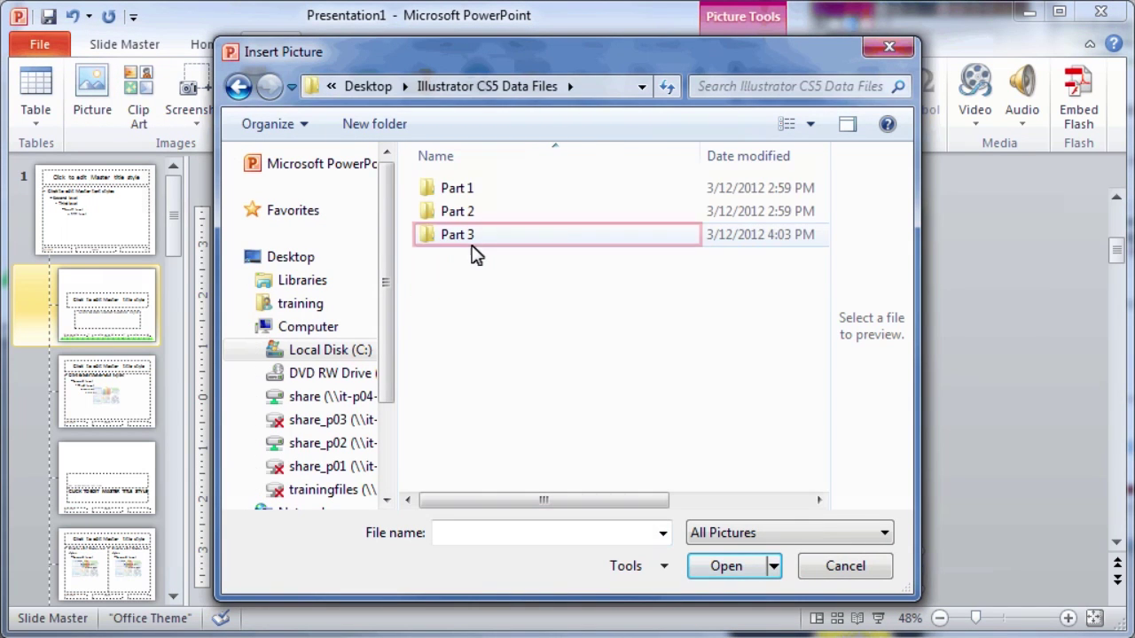
double_click(466, 241)
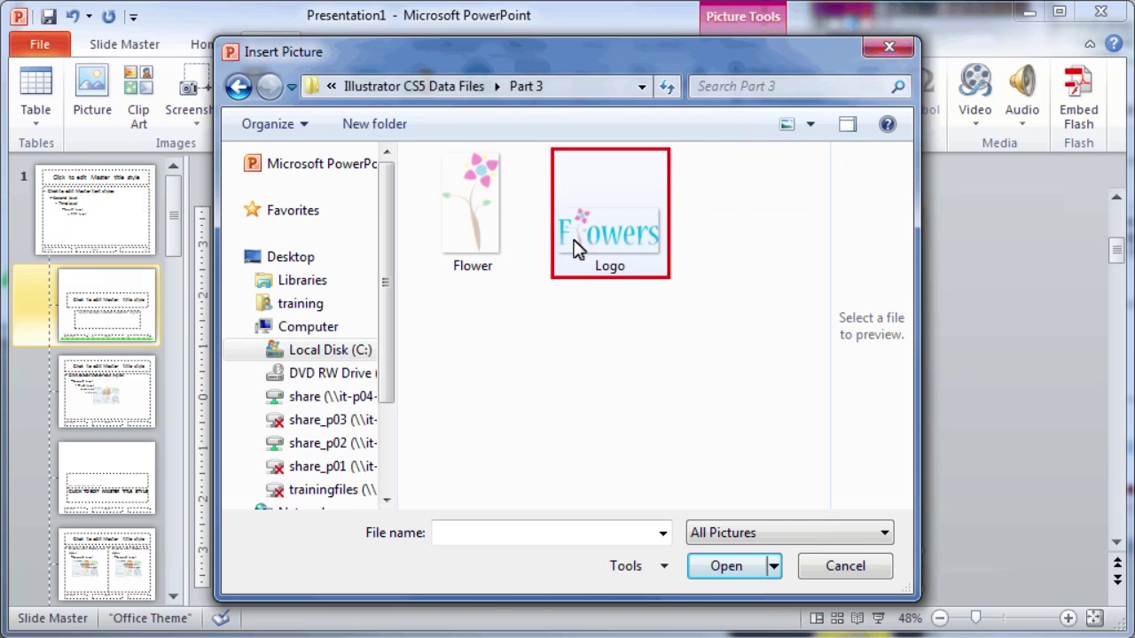
left_click(612, 251)
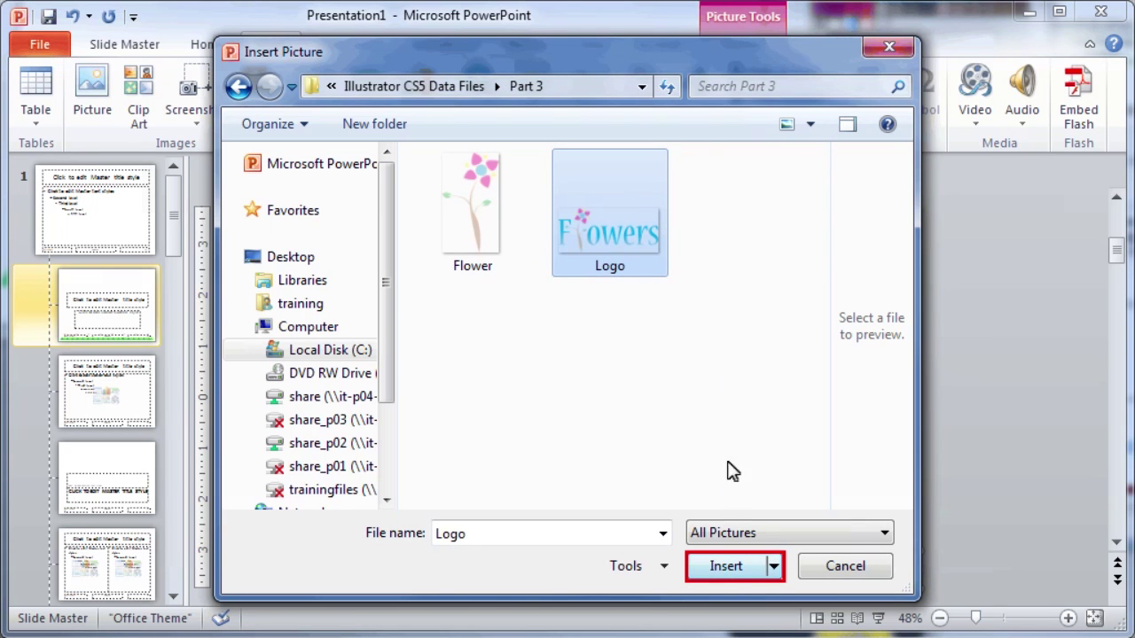
left_click(733, 567)
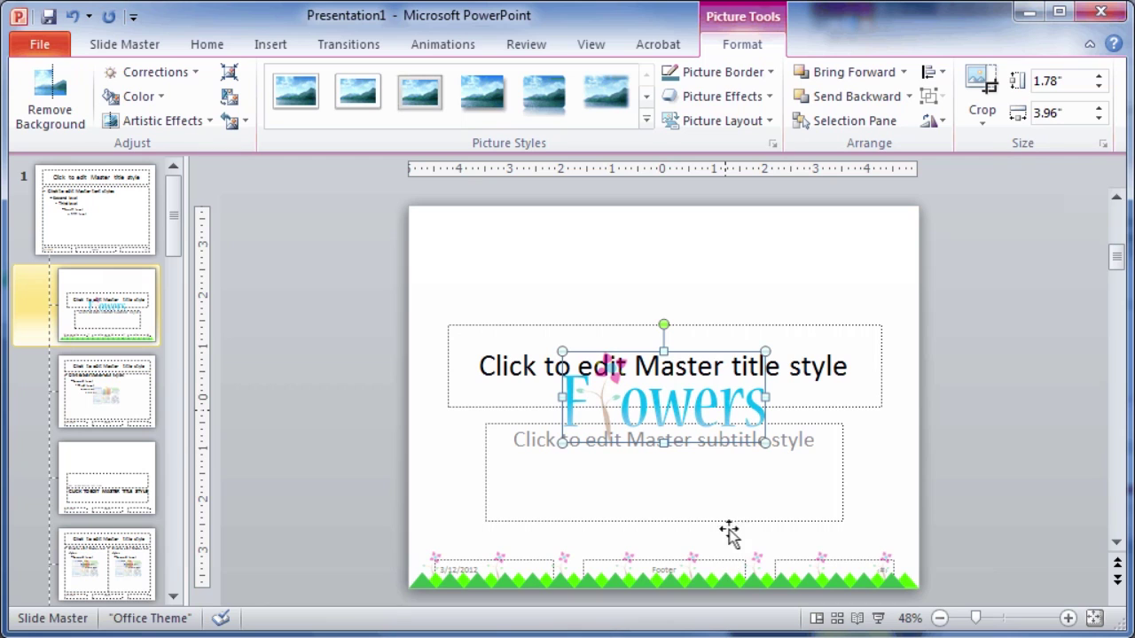
left_click(727, 413)
left_click_drag(729, 417, 596, 286)
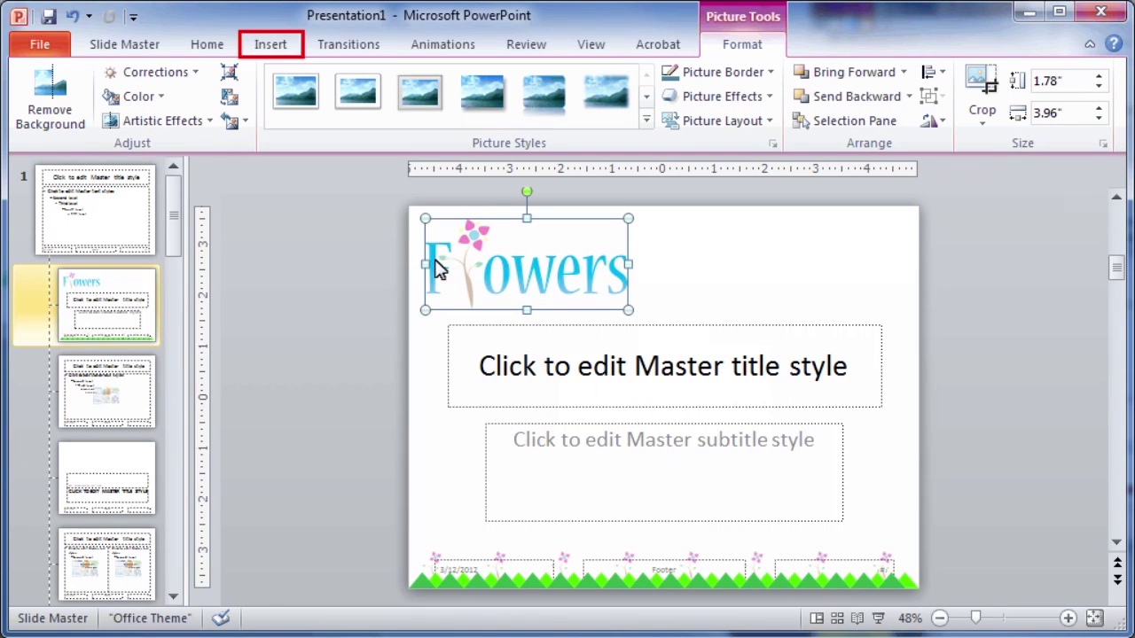
Add a second, blank slide master with Insert Slide Master.
left_click(265, 47)
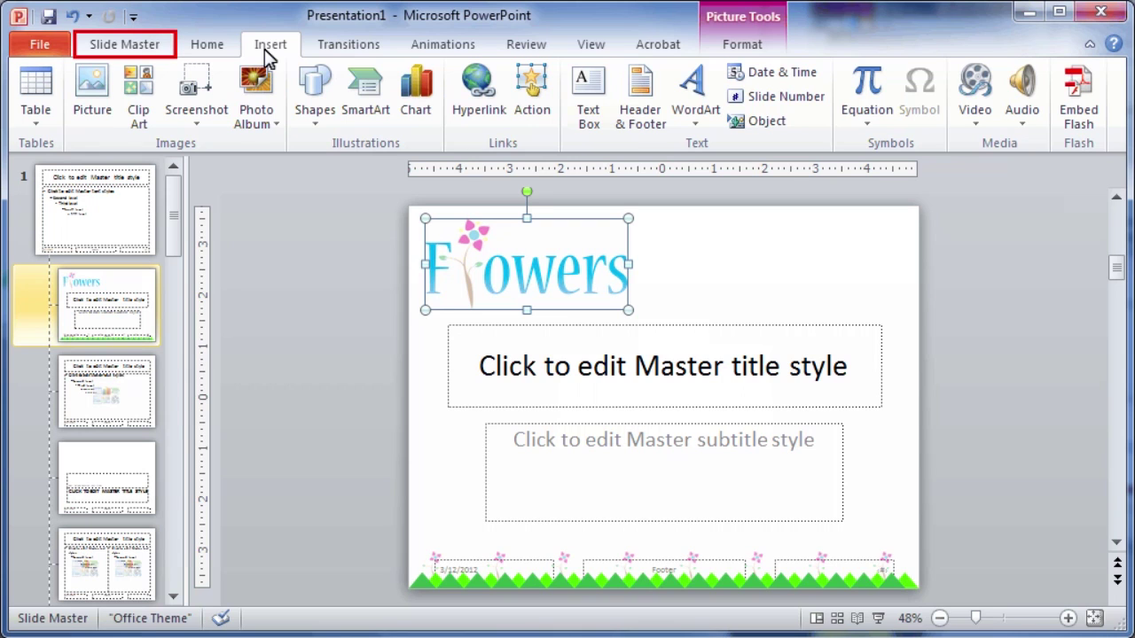
left_click(114, 45)
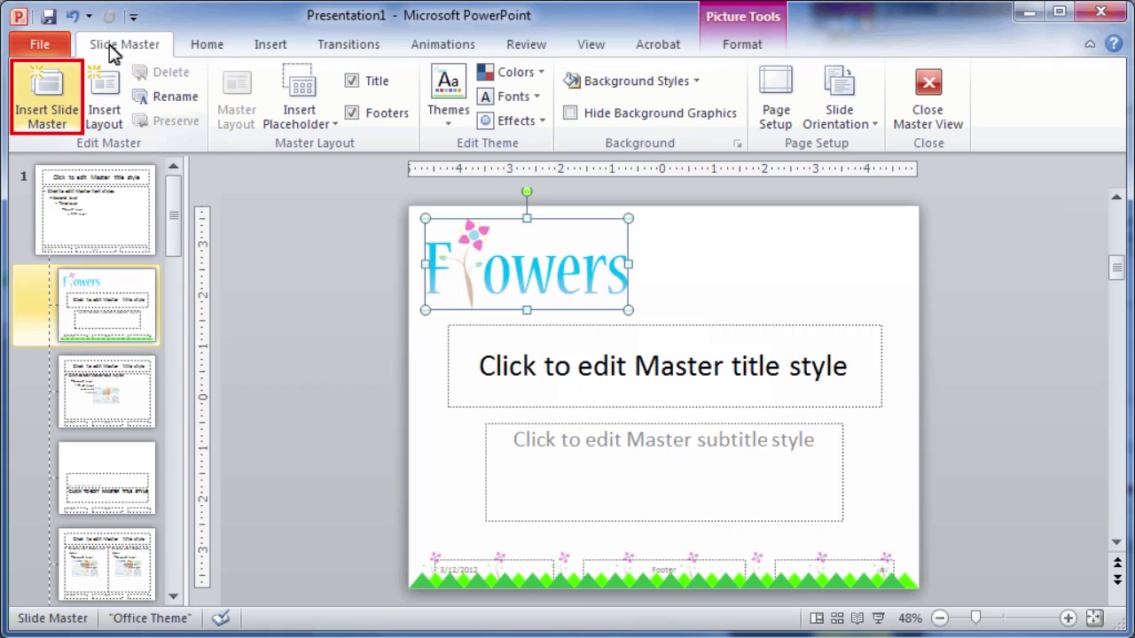
left_click(39, 116)
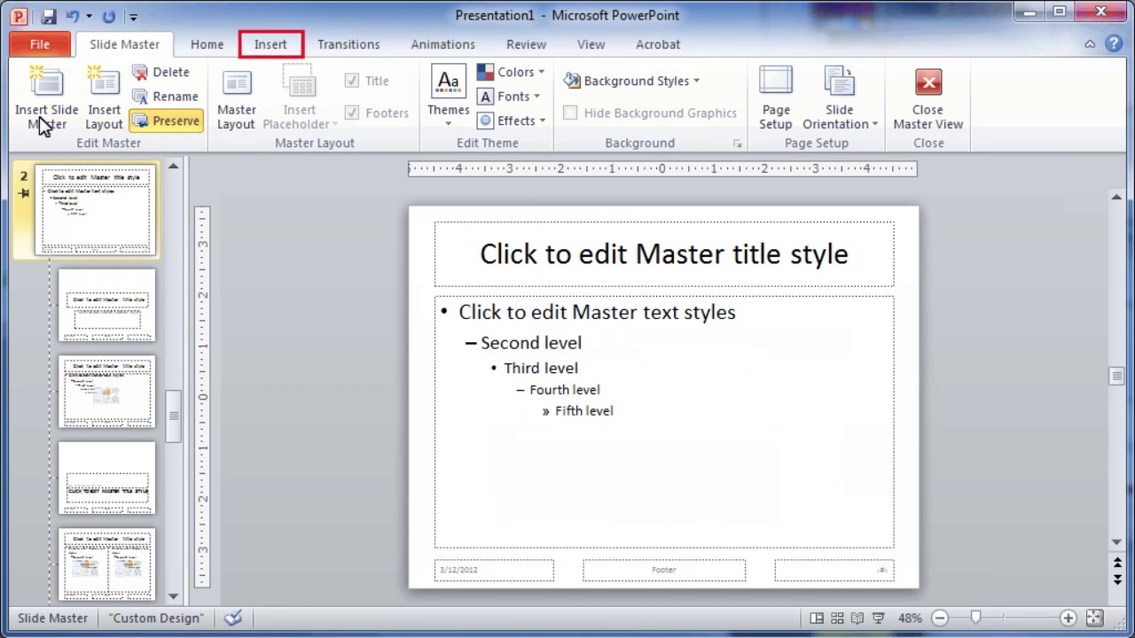
Insert the Flower picture, move it to the lower left, and enlarge it toward the title.
left_click(285, 60)
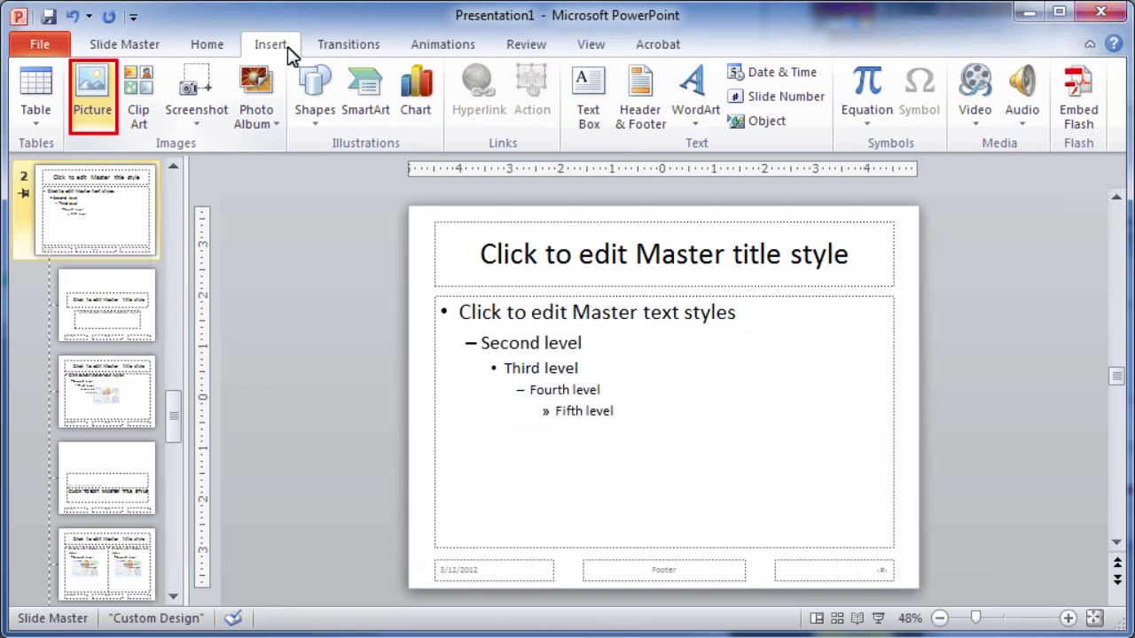
left_click(91, 103)
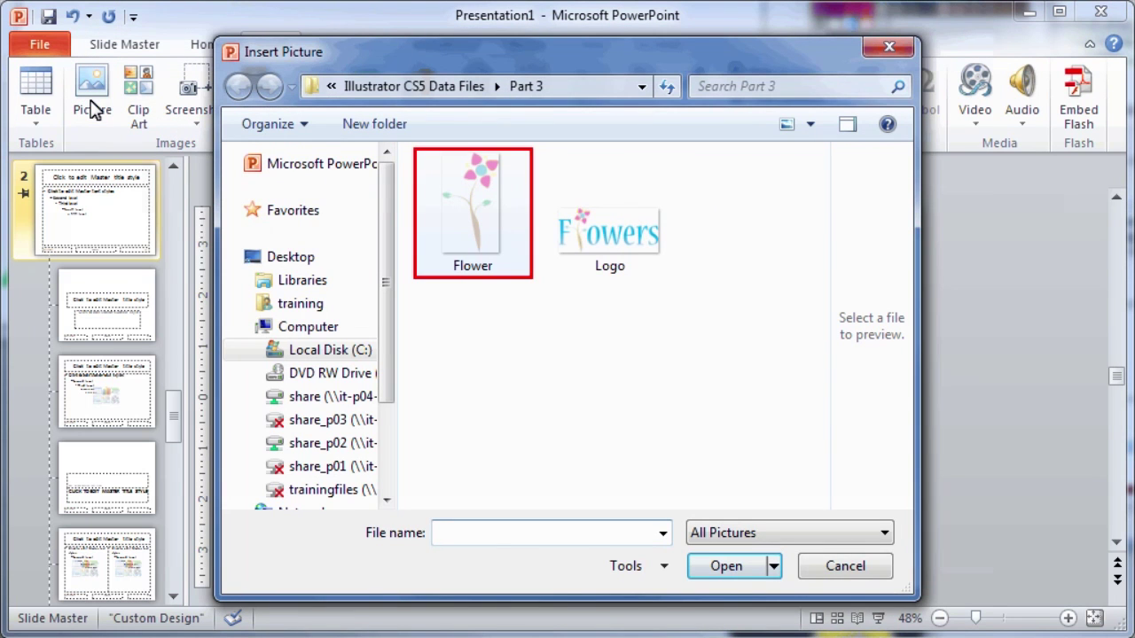
left_click(481, 239)
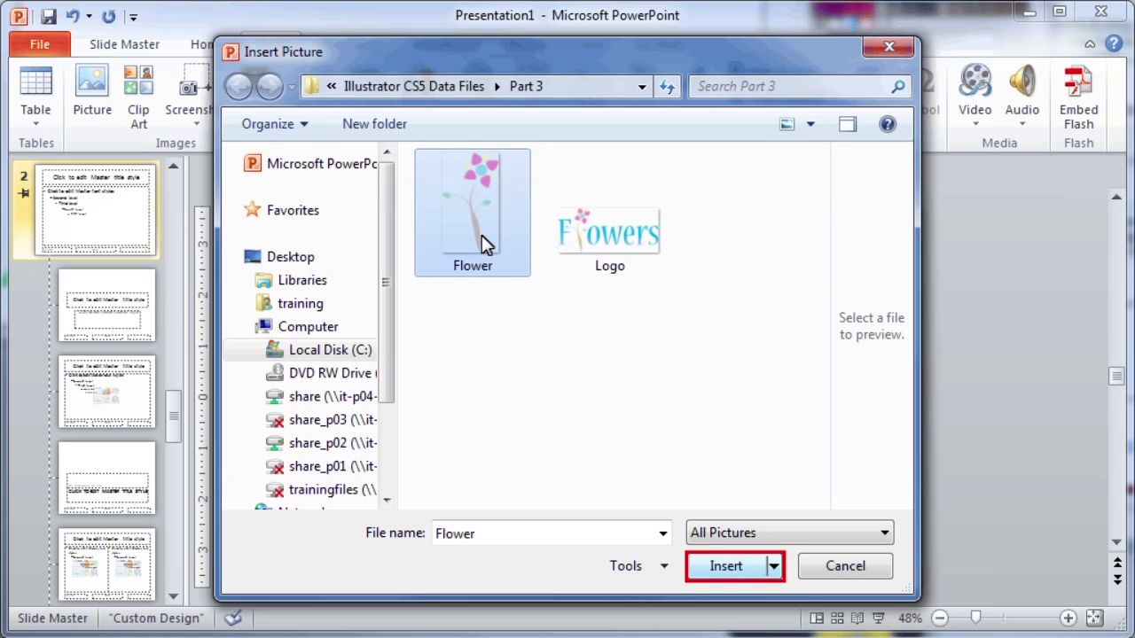
left_click(710, 567)
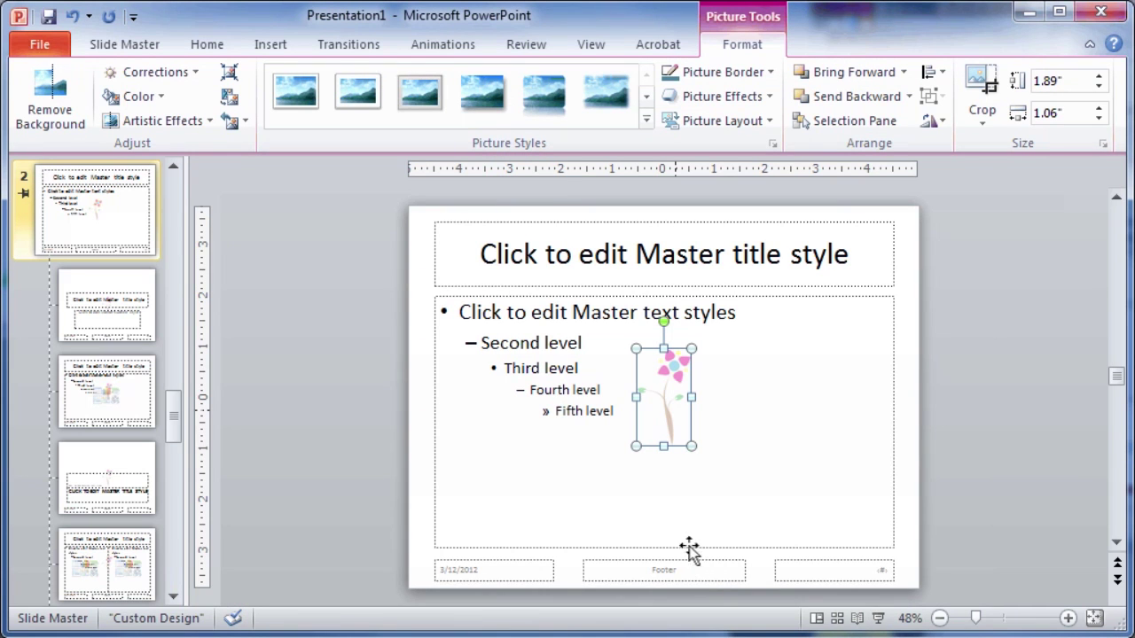
left_click_drag(677, 407, 465, 543)
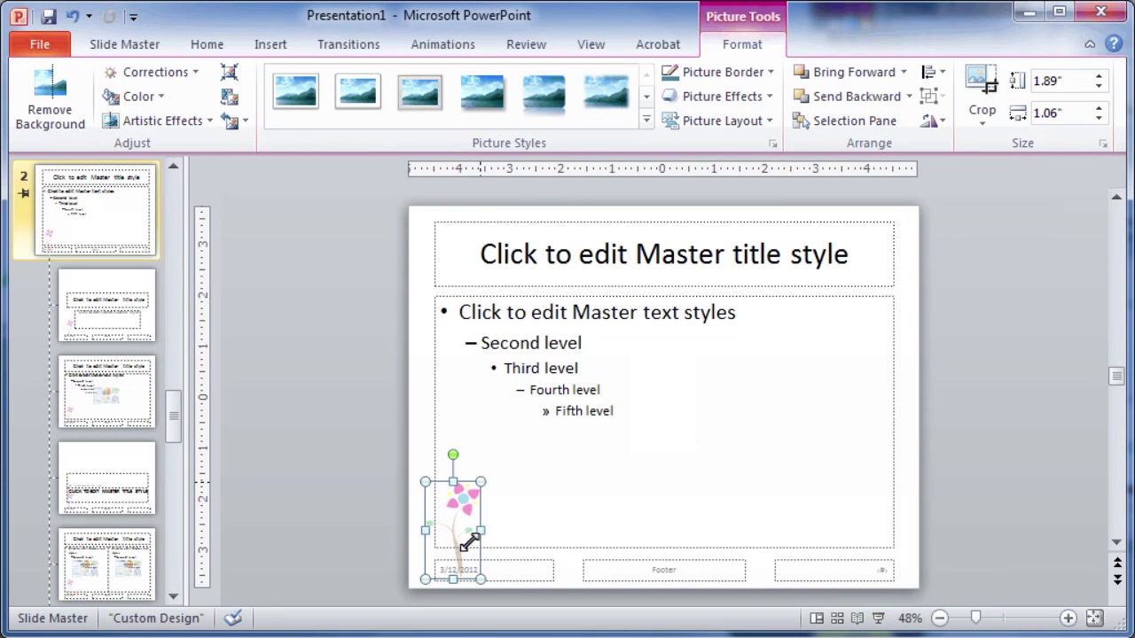
left_click_drag(489, 465, 611, 239)
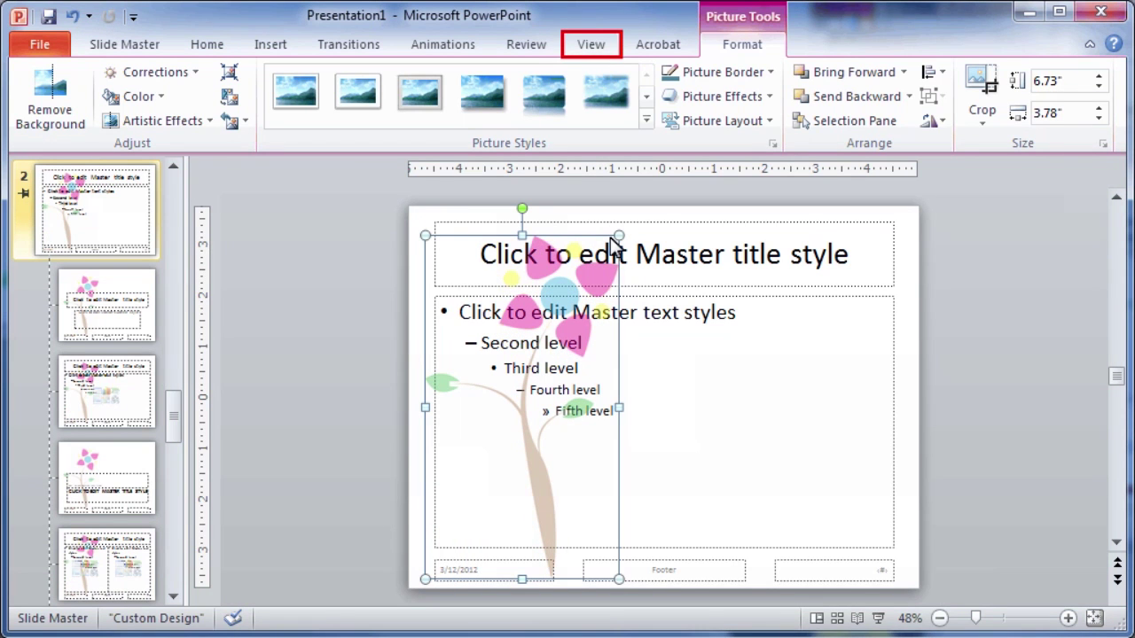
Return to Normal view and add a new slide with the second Custom Design flower layout.
left_click(590, 46)
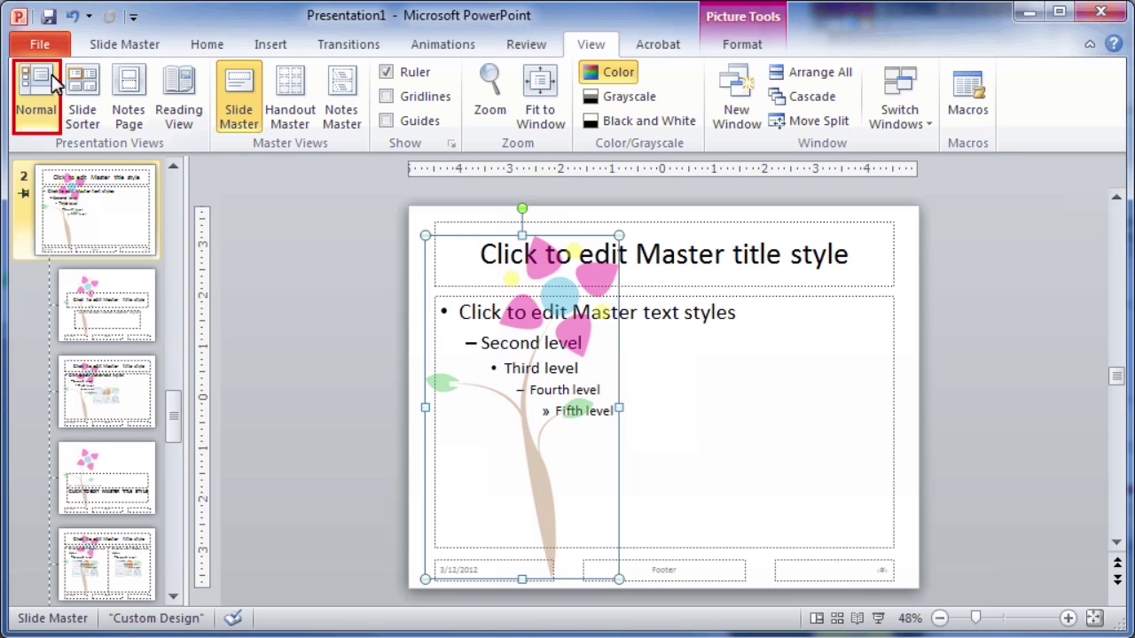
left_click(19, 93)
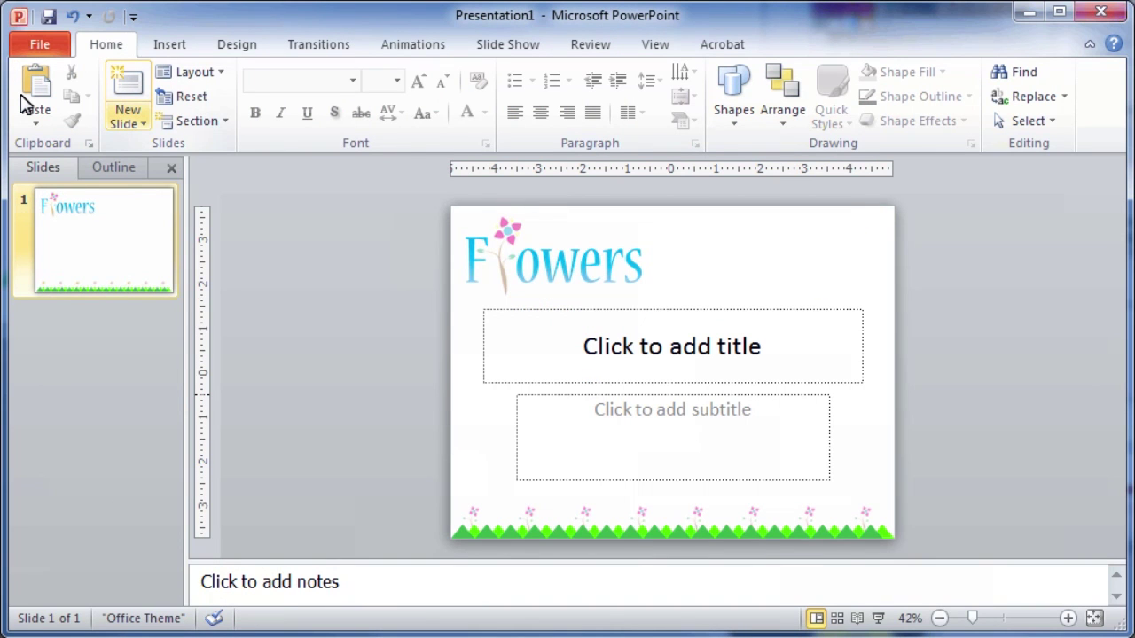
left_click(121, 121)
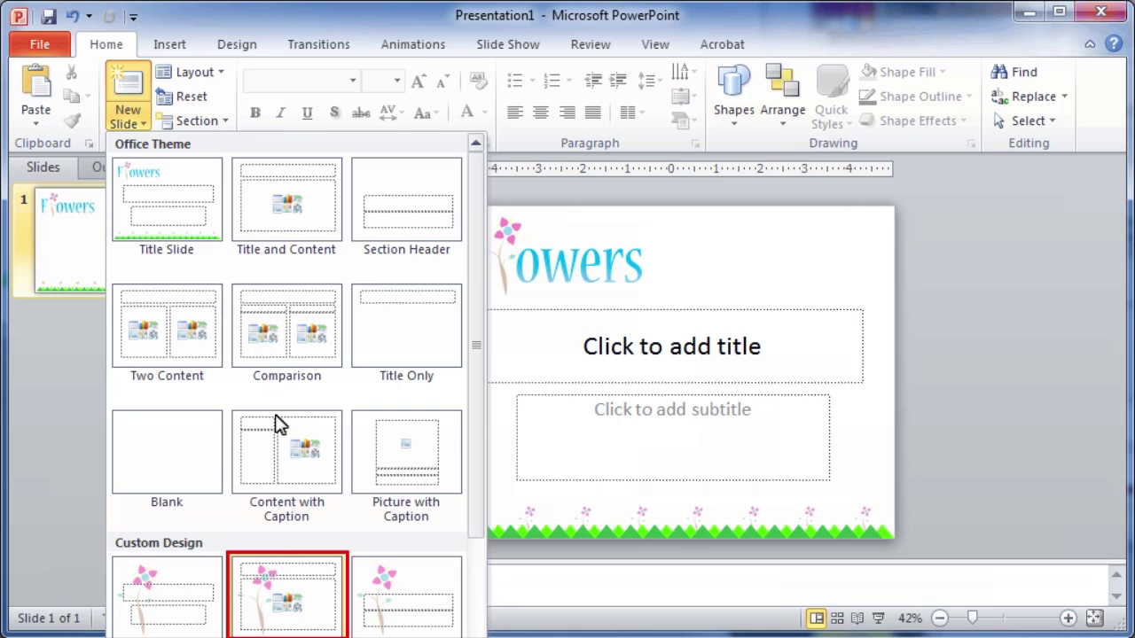
left_click(285, 603)
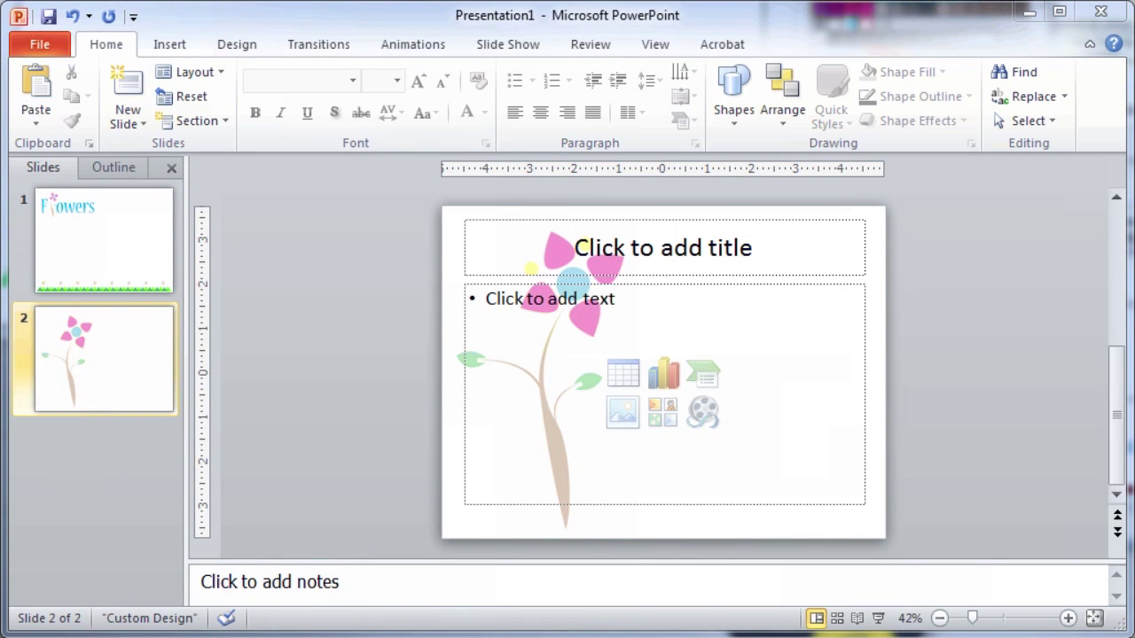